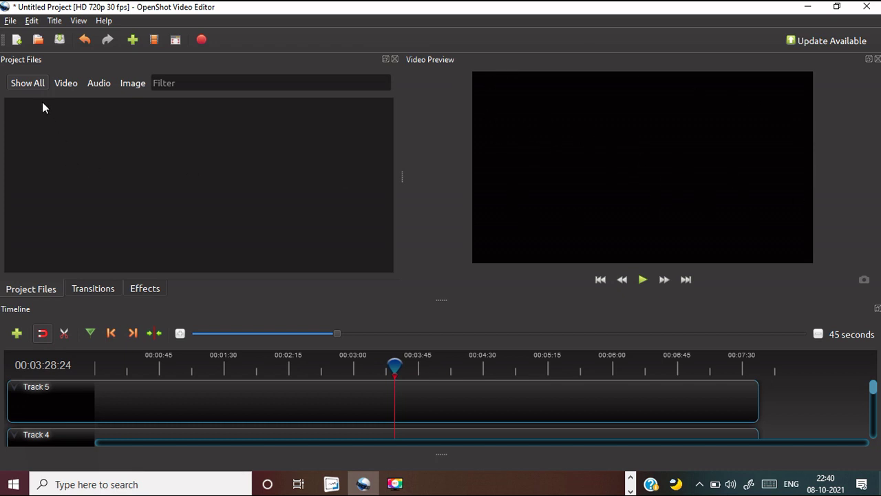
pyautogui.click(9, 22)
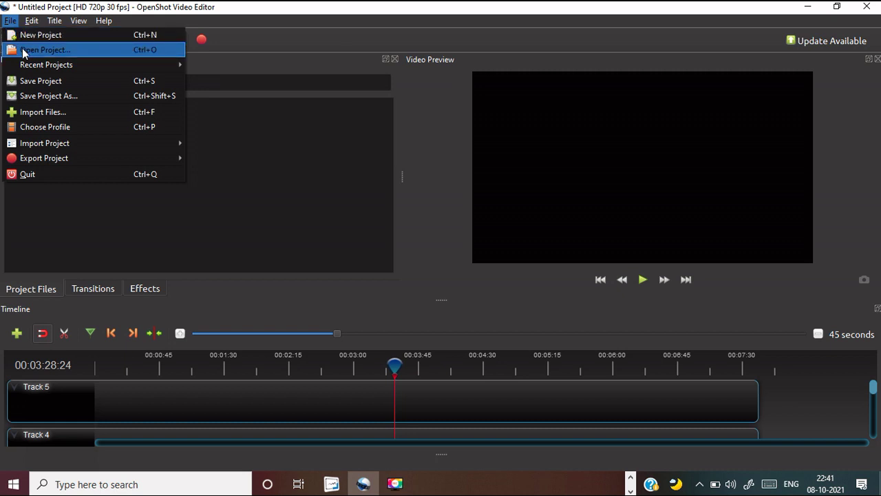
pyautogui.moveTo(28, 68)
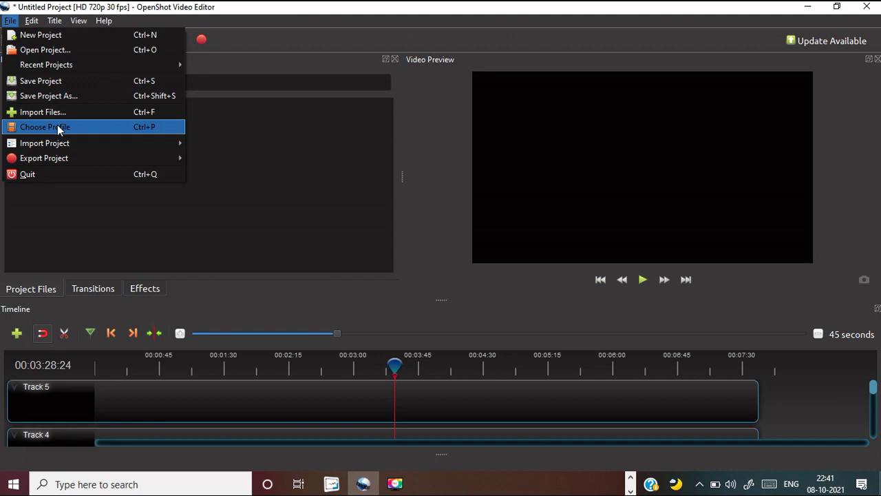
pyautogui.moveTo(48, 146)
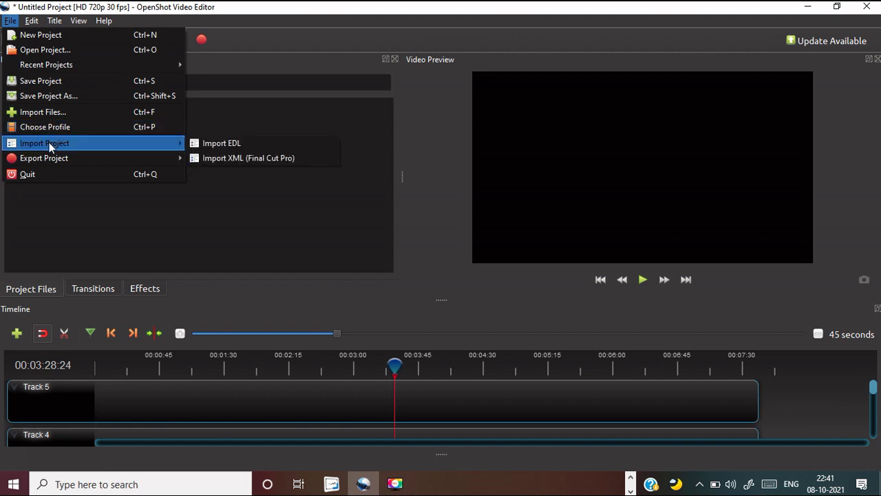
pyautogui.moveTo(49, 162)
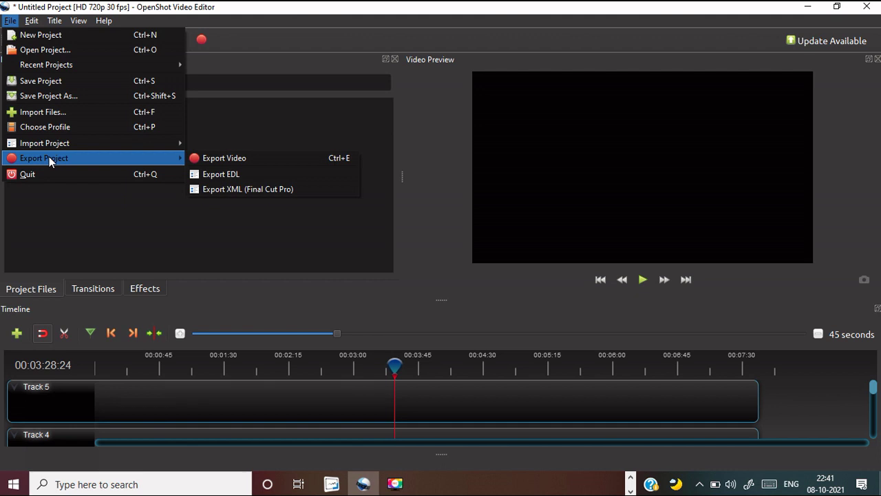
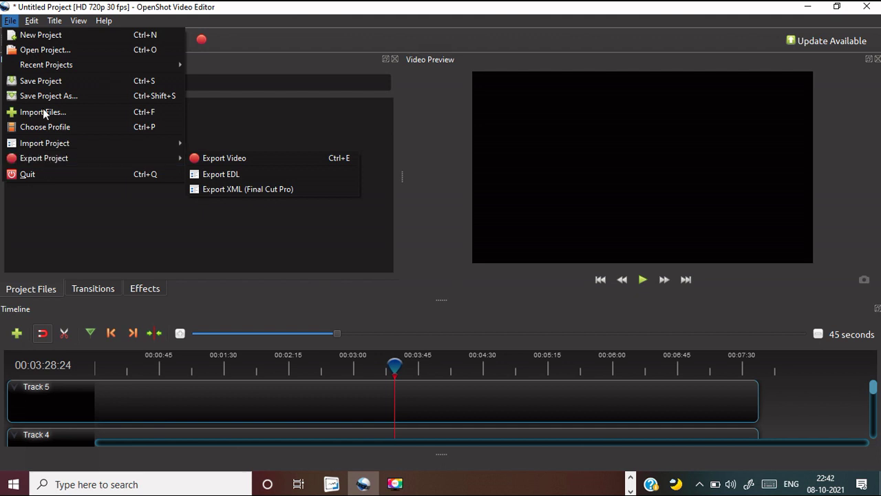
pyautogui.moveTo(30, 22)
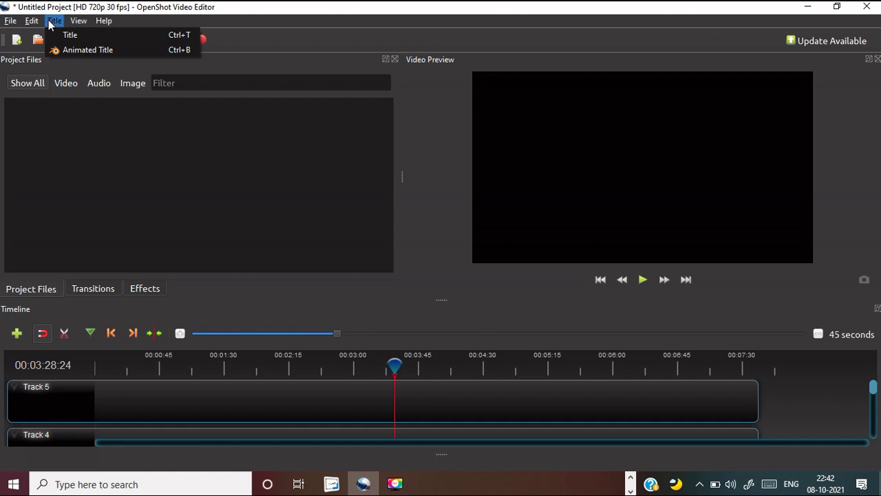
pyautogui.moveTo(80, 20)
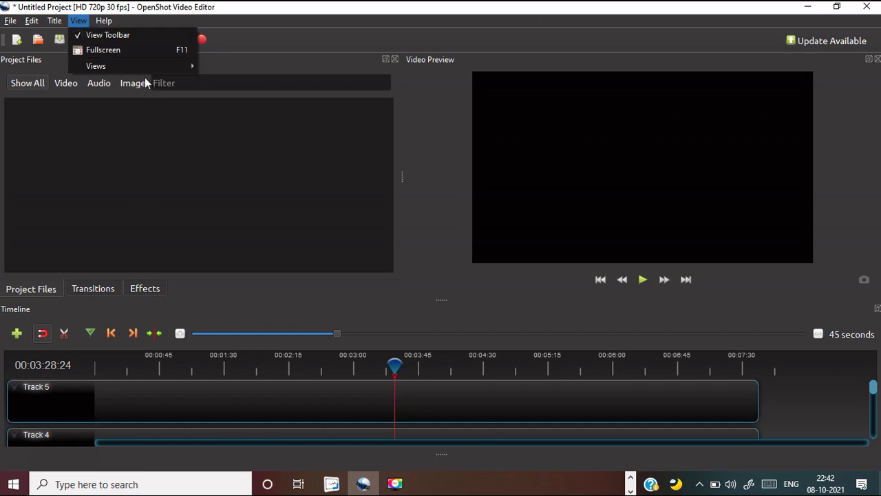
pyautogui.moveTo(130, 72)
pyautogui.press('Escape')
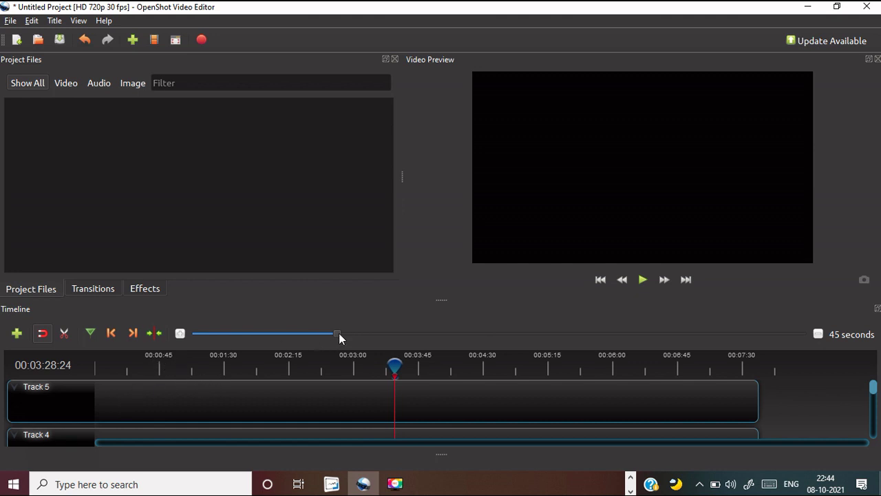
# Try finer timeline scales of 15 and 10 seconds, then set the timeline scale to 75 seconds
pyautogui.moveTo(338, 334); pyautogui.dragTo(270, 333)
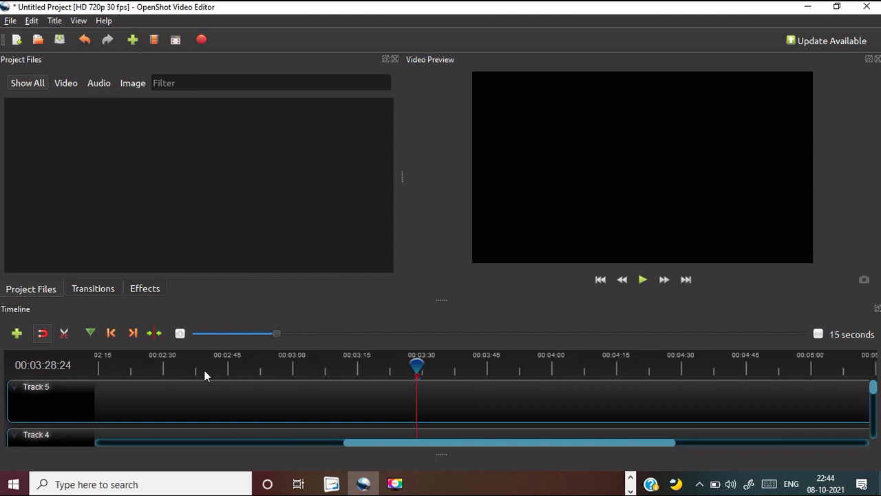
pyautogui.moveTo(279, 335); pyautogui.dragTo(257, 336)
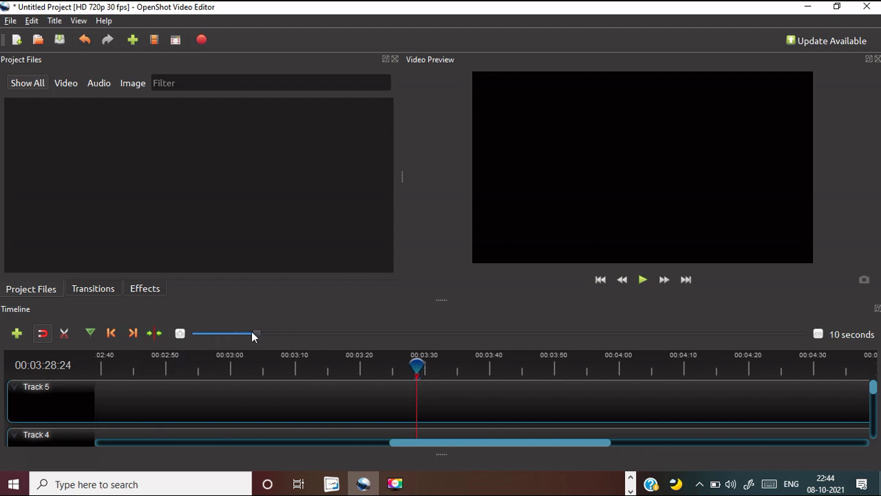
pyautogui.moveTo(259, 332); pyautogui.dragTo(371, 336)
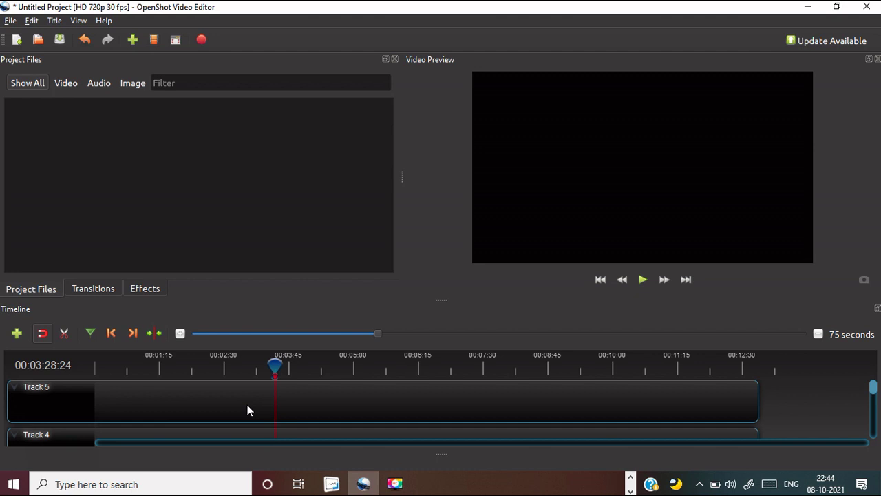
# Import DSCN0633.AVI and DSCN0634.AVI and place them one after the other on Track 5
pyautogui.click(135, 39)
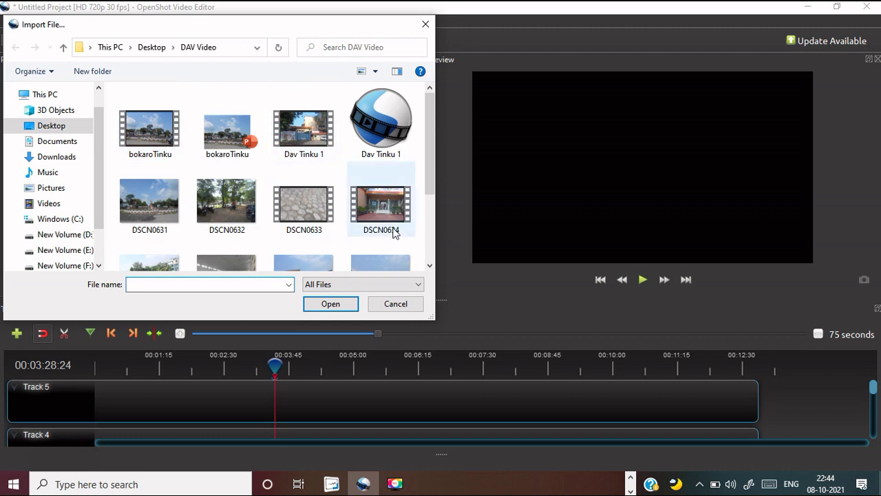
pyautogui.moveTo(431, 144)
pyautogui.mouseDown()
pyautogui.moveTo(431, 190)
pyautogui.moveTo(430, 157)
pyautogui.mouseUp()
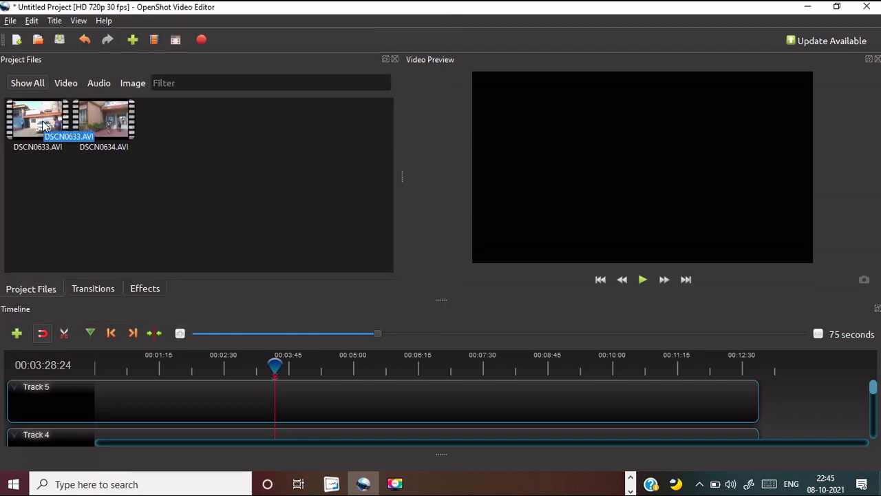
pyautogui.moveTo(43, 124); pyautogui.dragTo(102, 396)
pyautogui.moveTo(113, 116); pyautogui.dragTo(236, 399)
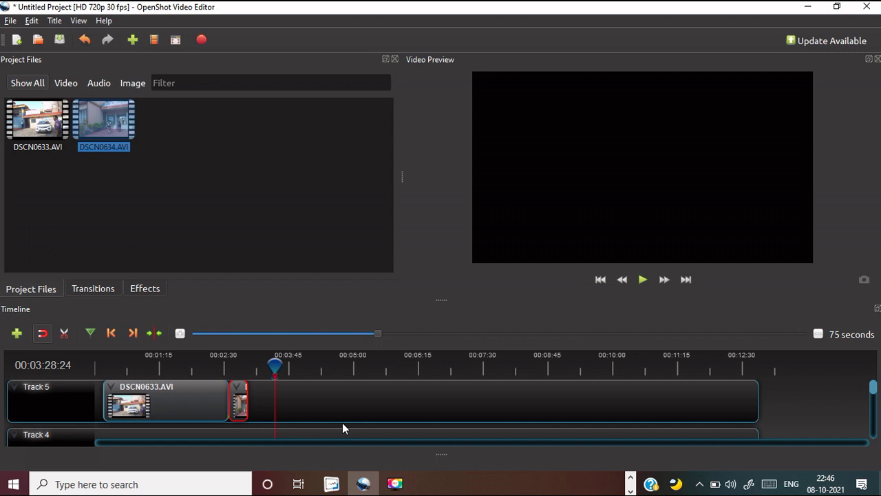
# Move the DSCN0633.AVI clip to the very start of Track 5 and preview its first seconds
pyautogui.click(600, 279)
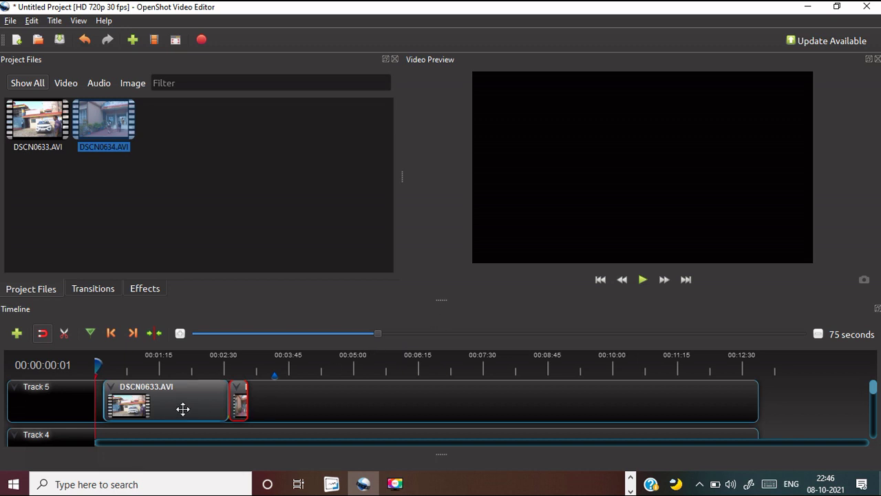
pyautogui.moveTo(182, 409); pyautogui.dragTo(174, 409)
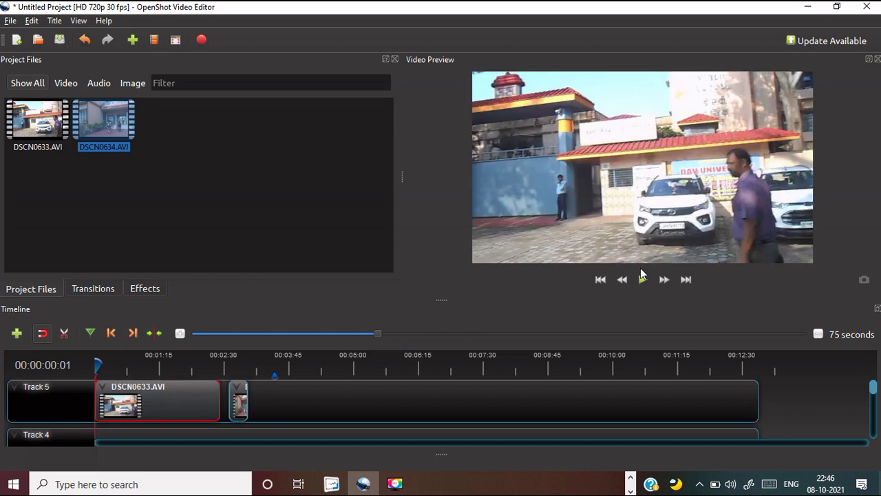
pyautogui.click(642, 279)
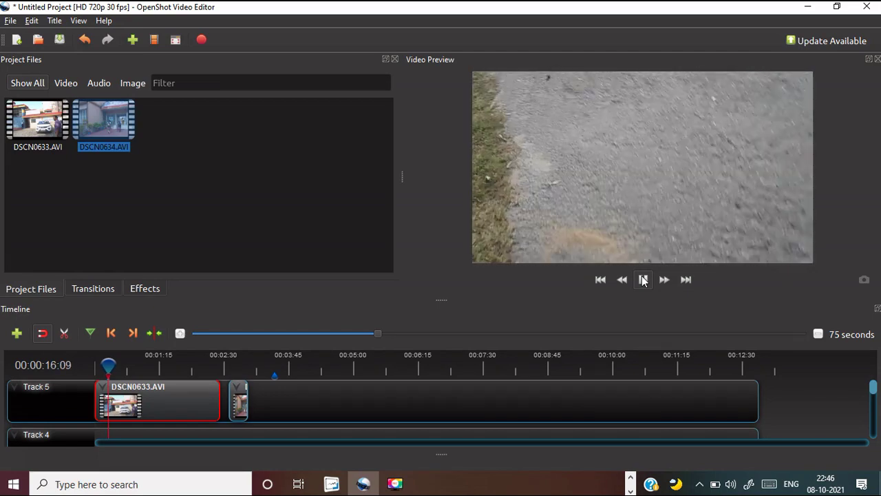
pyautogui.click(643, 279)
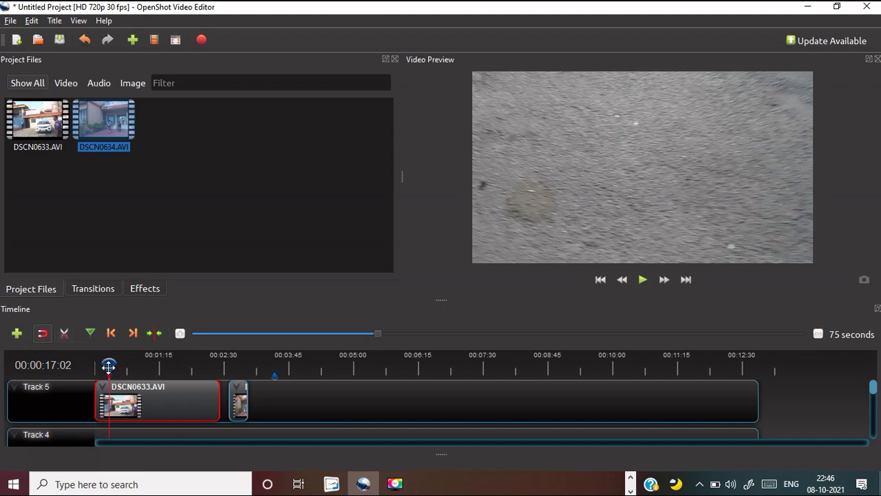
# Split the DSCN0633.AVI clip at 00:00:39:24 and delete the part before the cut
pyautogui.moveTo(108, 365)
pyautogui.mouseDown()
pyautogui.moveTo(152, 369)
pyautogui.moveTo(124, 367)
pyautogui.mouseUp()
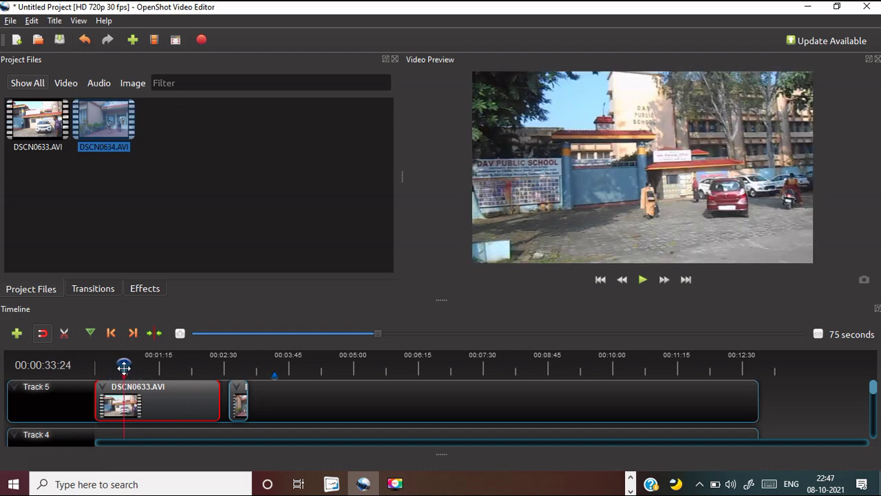
pyautogui.moveTo(124, 367); pyautogui.dragTo(128, 367)
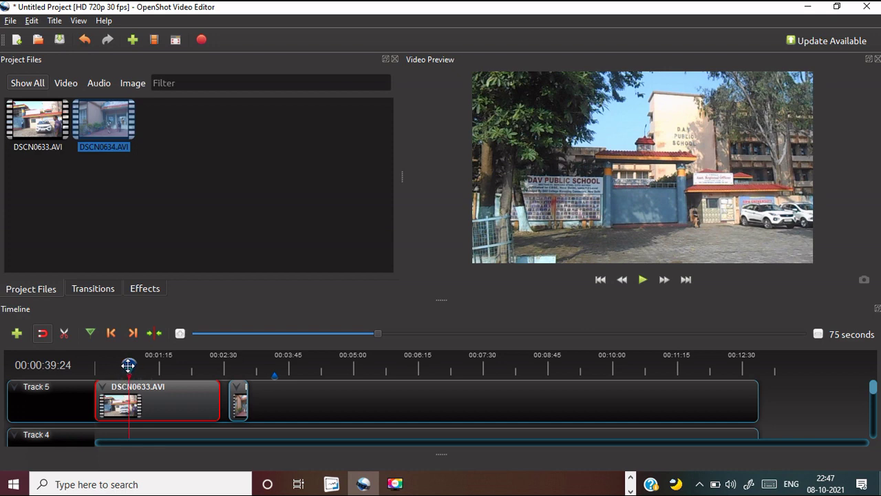
pyautogui.click(65, 334)
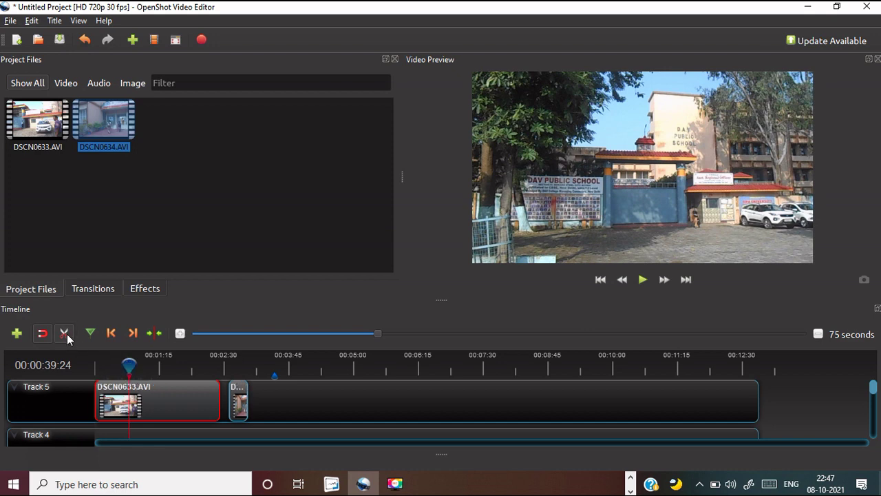
pyautogui.click(129, 392)
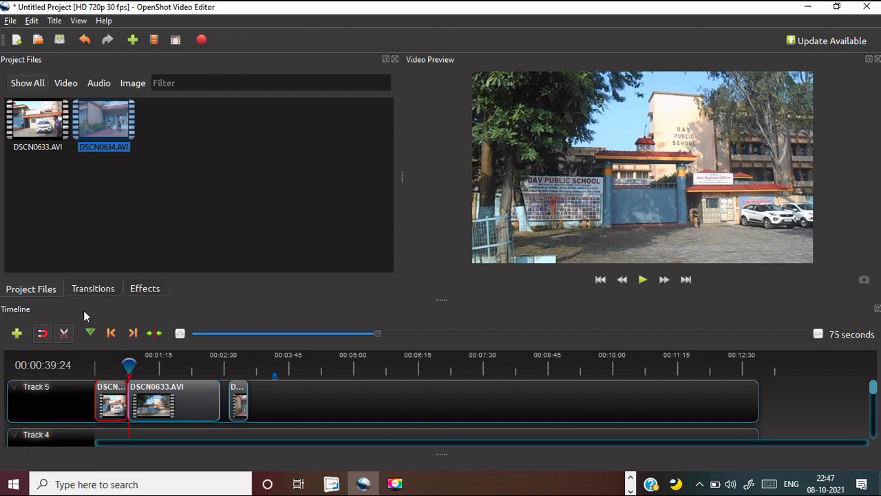
pyautogui.click(64, 333)
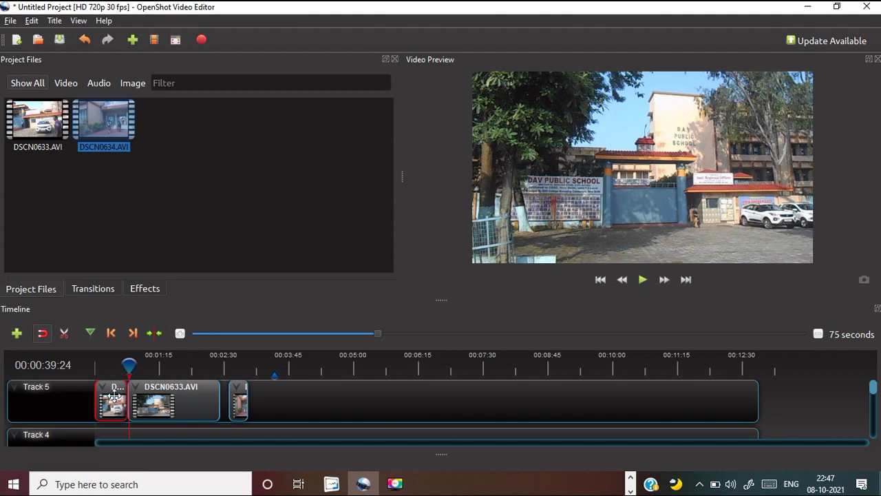
pyautogui.press('Delete')
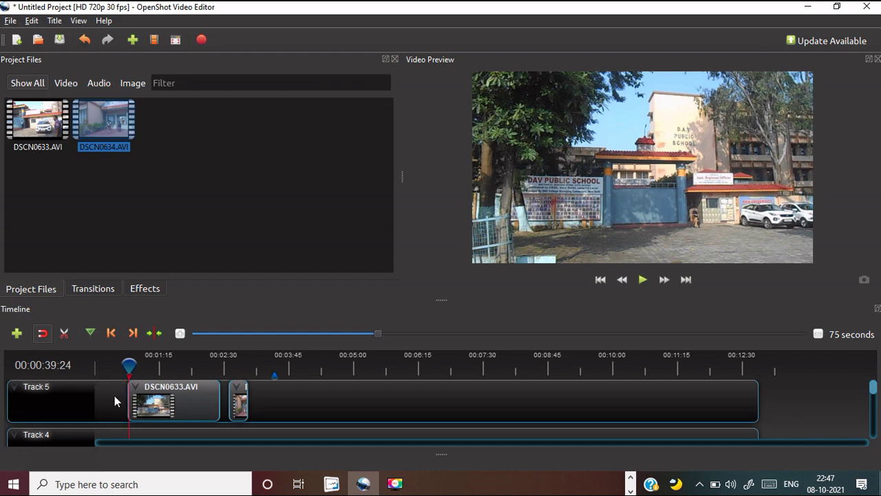
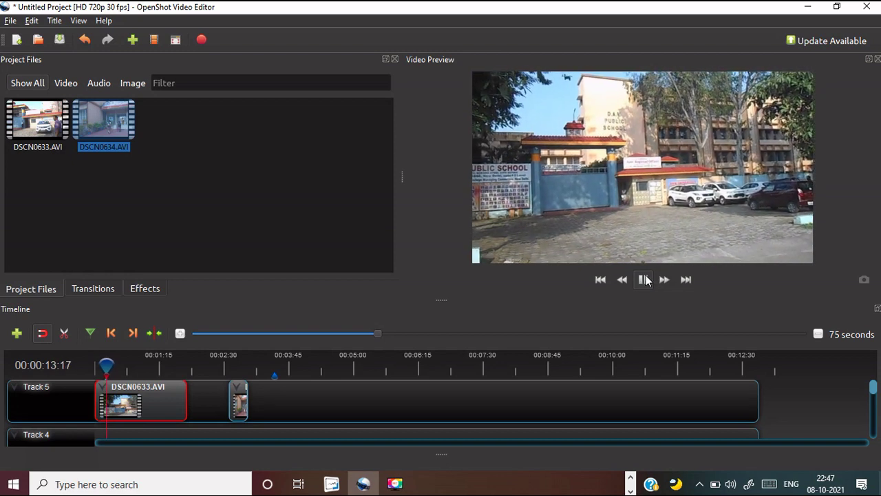
# Stop the preview and split the remaining DSCN0633.AVI clip near 00:00:38 and again near 00:00:47
pyautogui.click(643, 279)
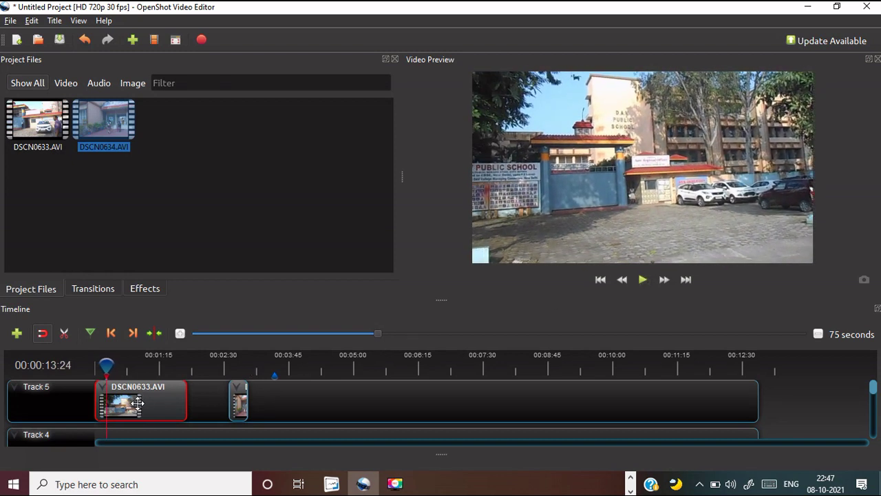
pyautogui.moveTo(111, 366)
pyautogui.mouseDown()
pyautogui.moveTo(151, 367)
pyautogui.moveTo(127, 367)
pyautogui.mouseUp()
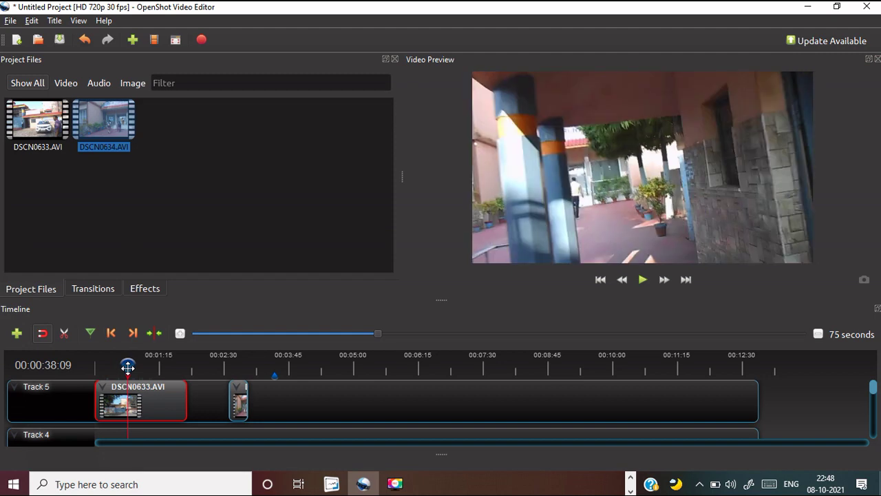
pyautogui.click(64, 336)
pyautogui.click(130, 391)
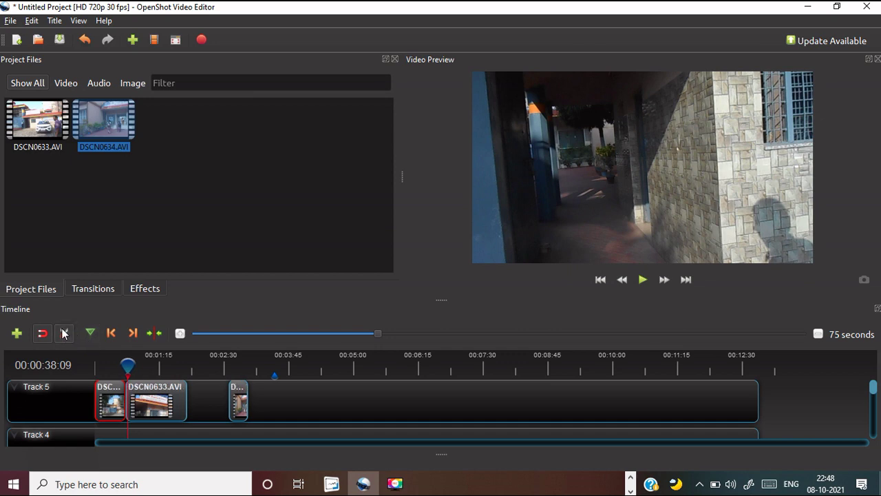
pyautogui.click(135, 391)
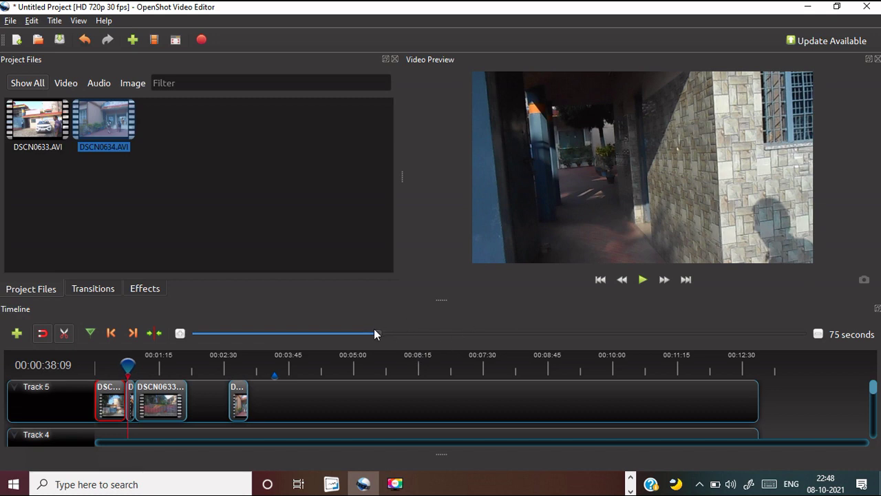
# Delete the short middle piece of DSCN0633.AVI and move the following piece back to close the gap
pyautogui.moveTo(377, 330); pyautogui.dragTo(316, 334)
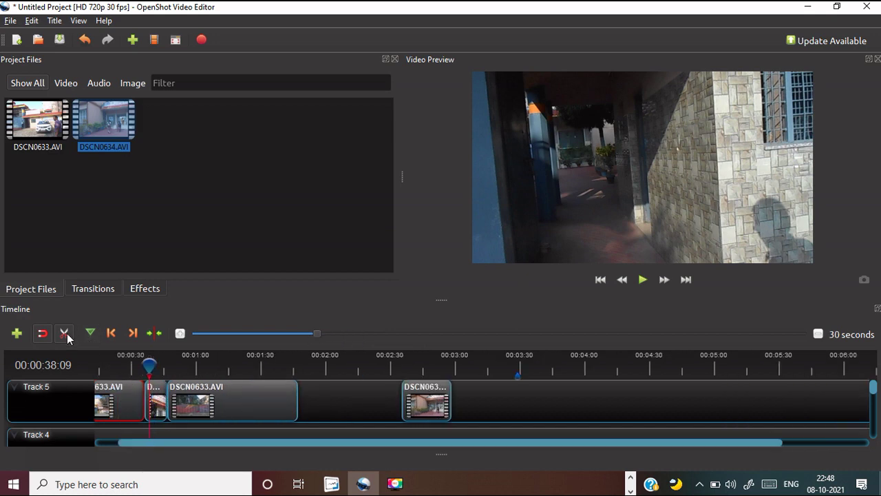
pyautogui.click(157, 401)
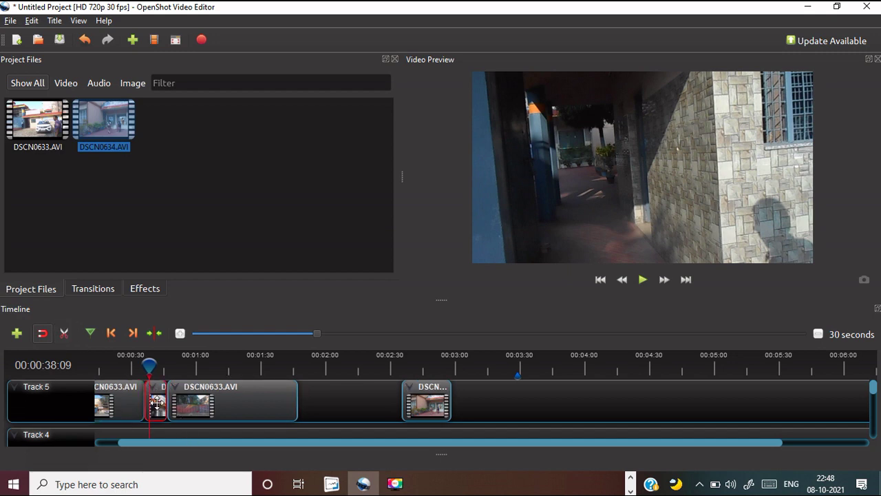
pyautogui.press('Delete')
pyautogui.moveTo(196, 406); pyautogui.dragTo(165, 405)
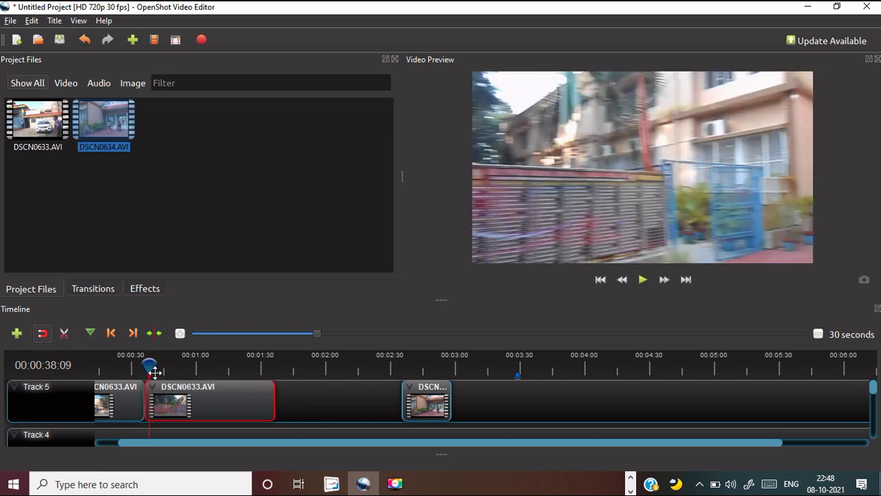
# Play the timeline from 00:00:31:16 to check the join between the two DSCN0633.AVI pieces
pyautogui.moveTo(150, 364); pyautogui.dragTo(135, 365)
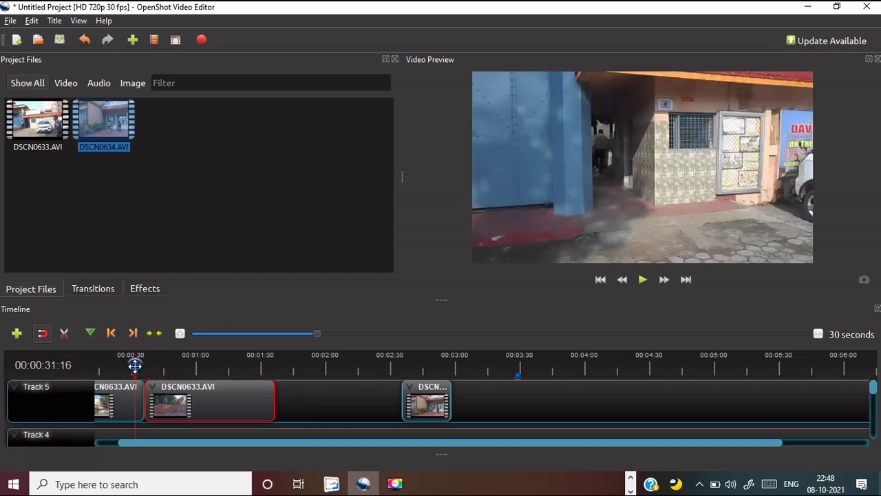
pyautogui.click(642, 281)
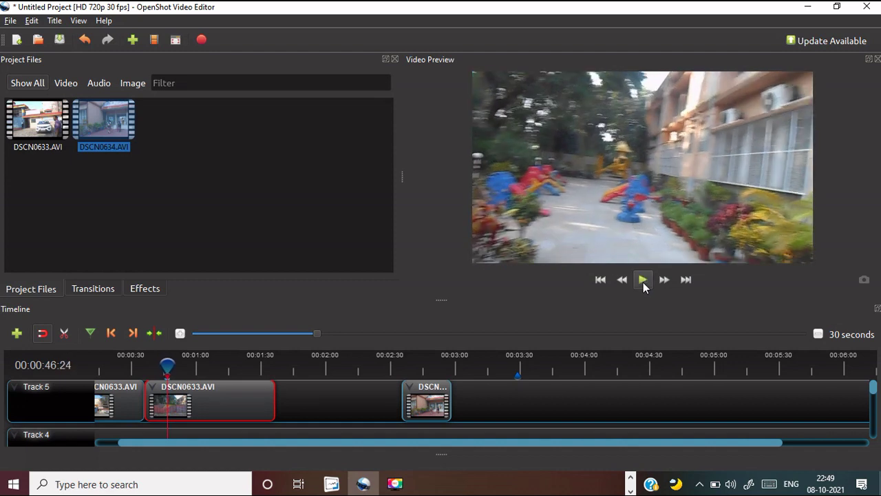
# Filter the project files to show only audio
pyautogui.click(101, 81)
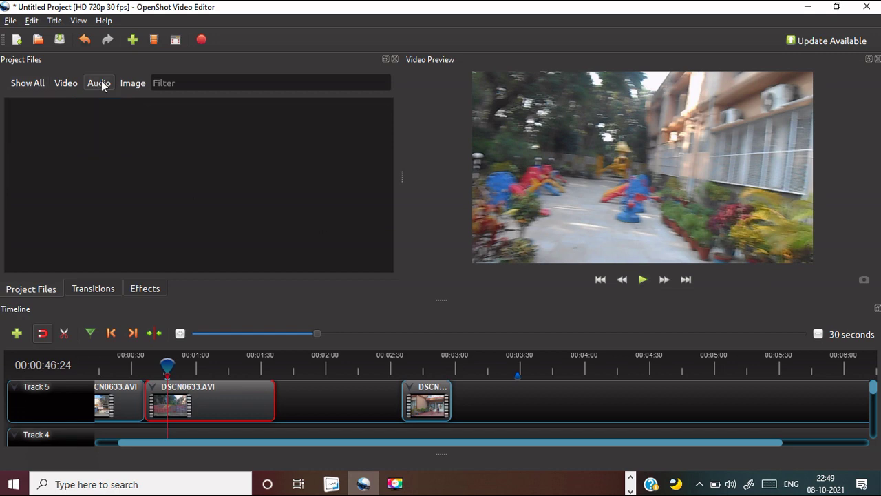
# Separate the first DSCN0633.AVI piece's audio into a single clip with all channels and delete that audio clip from Track 4
pyautogui.click(111, 398)
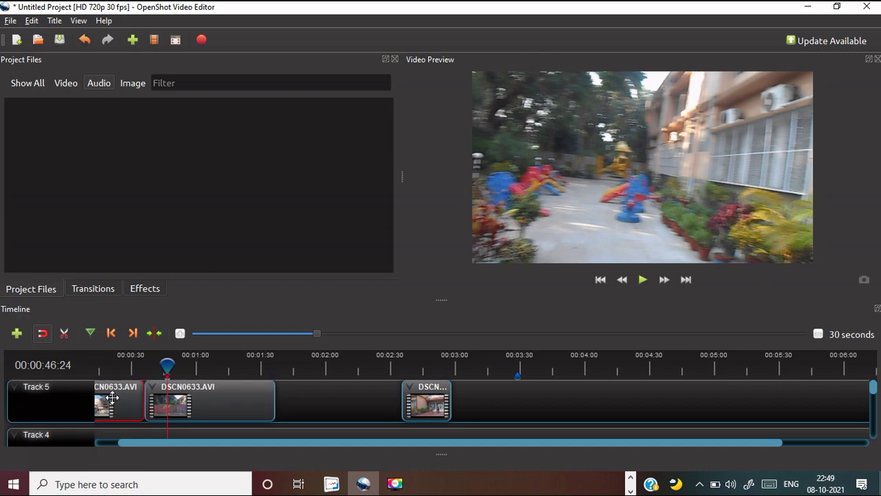
pyautogui.rightClick(113, 399)
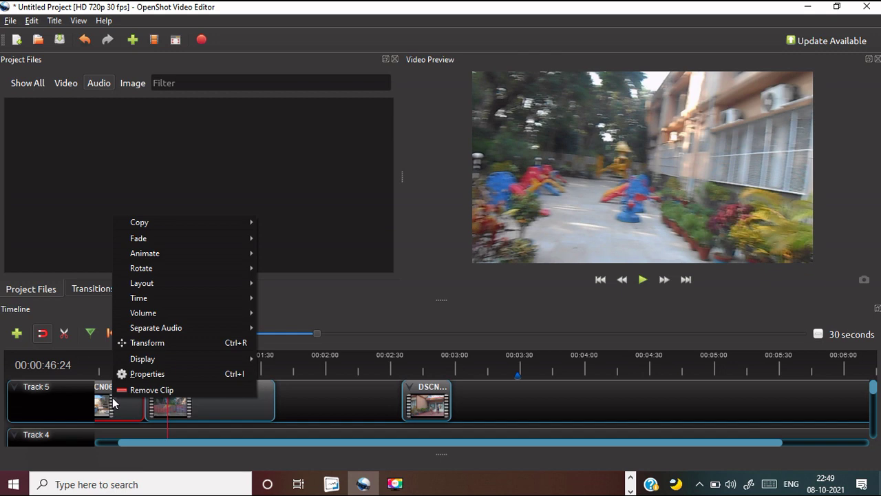
pyautogui.moveTo(166, 327)
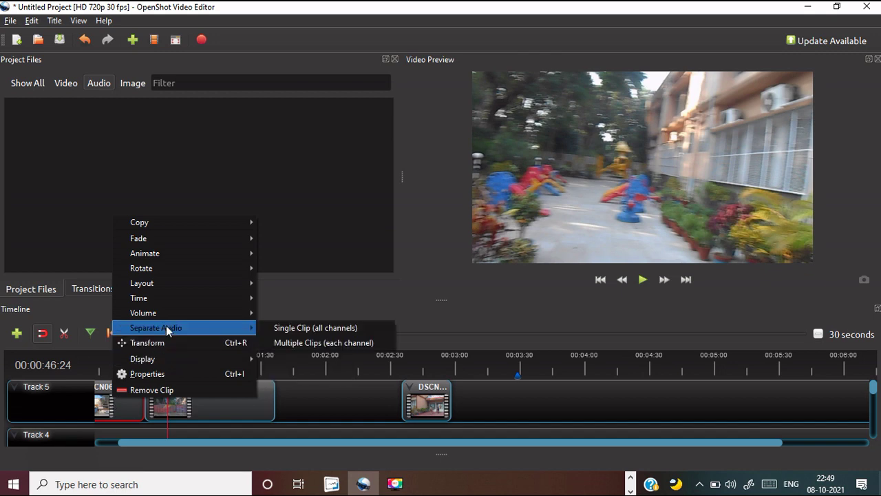
pyautogui.click(279, 329)
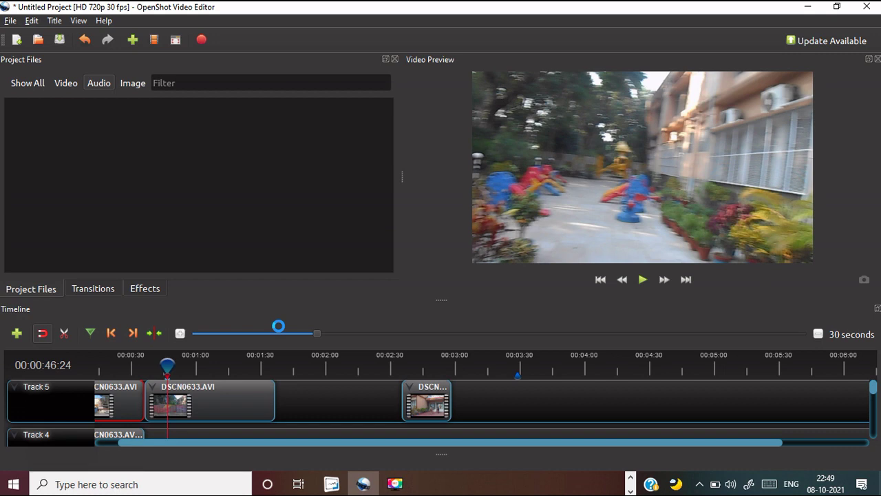
pyautogui.click(114, 434)
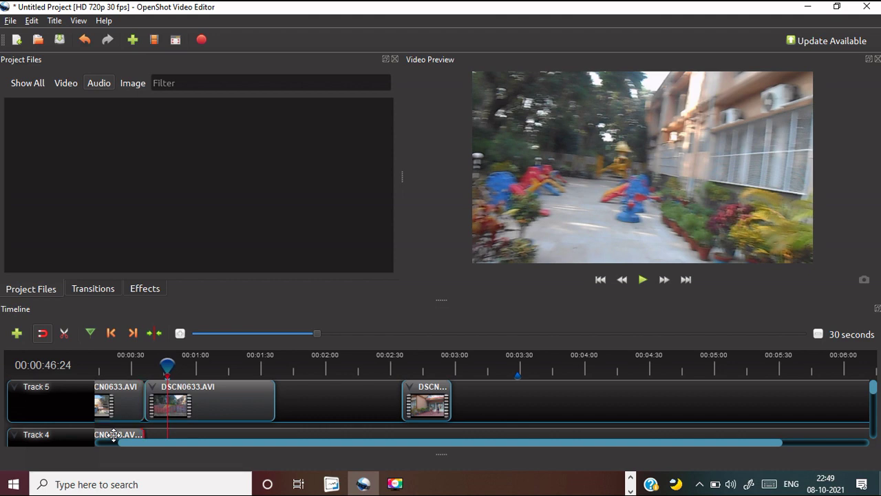
pyautogui.press('Delete')
# Play the timeline from the start to check the first DSCN0633.AVI piece's sound, stopping within the second piece near 00:00:41
pyautogui.click(599, 280)
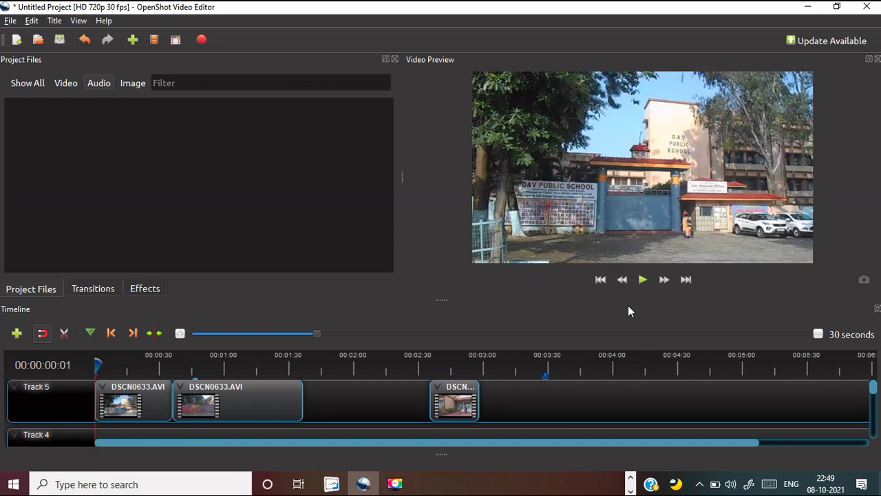
pyautogui.click(641, 280)
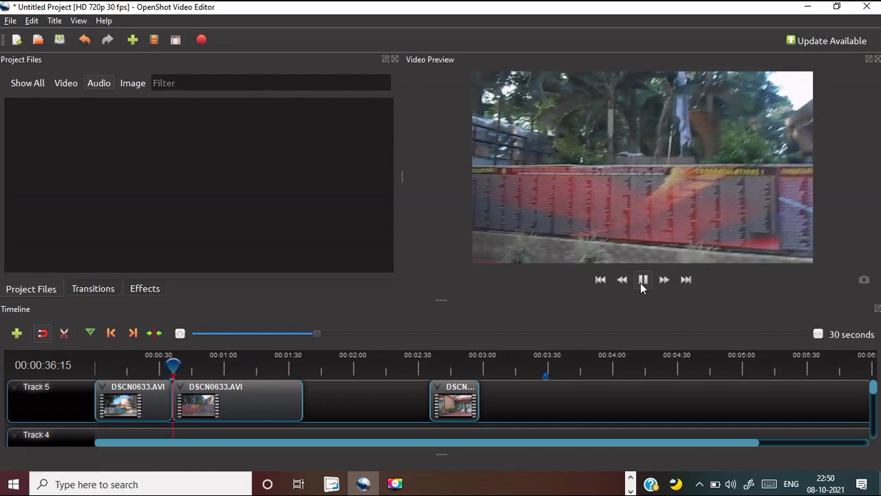
pyautogui.click(248, 406)
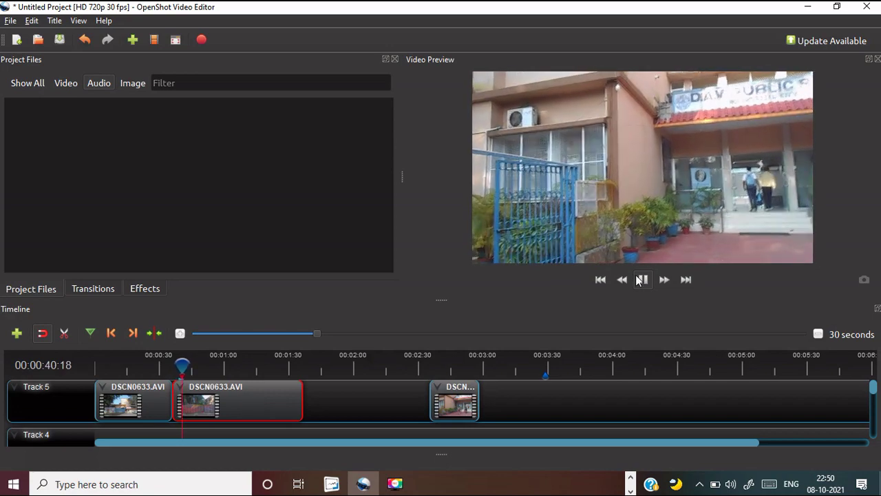
pyautogui.click(644, 280)
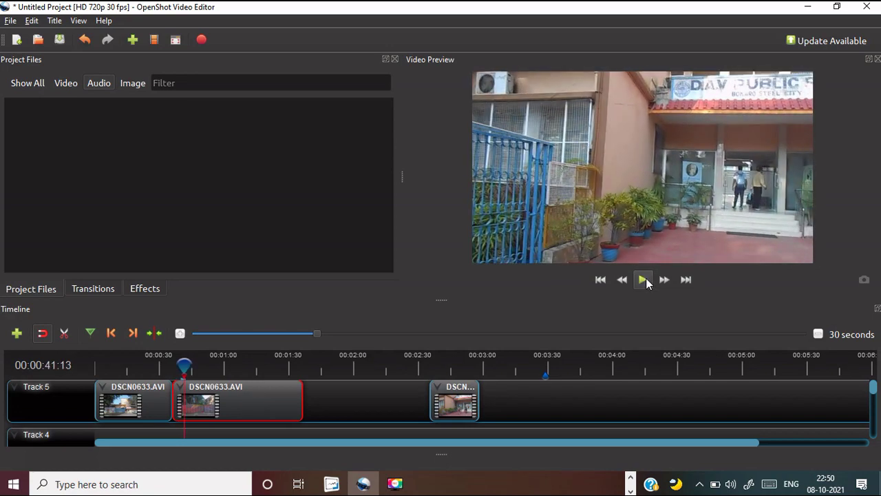
# Separate the second DSCN0633.AVI piece's audio into a single clip with all channels and delete that audio clip from Track 4
pyautogui.rightClick(229, 400)
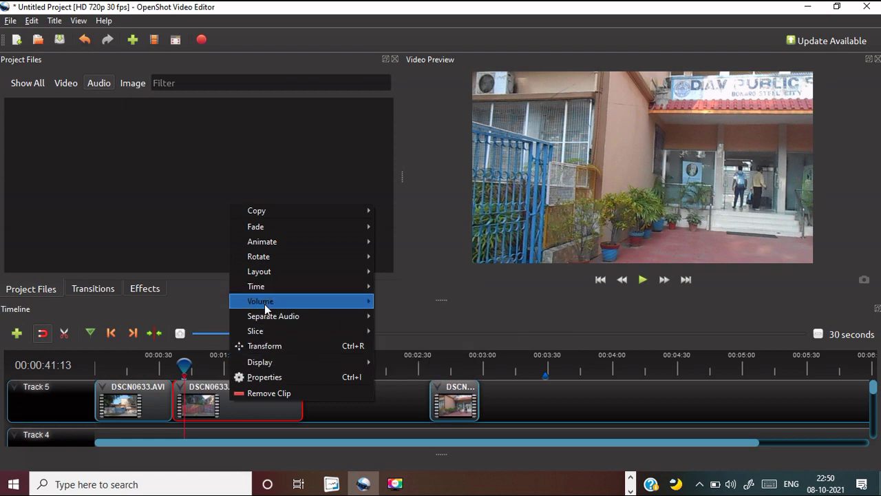
pyautogui.moveTo(271, 333)
pyautogui.moveTo(271, 315)
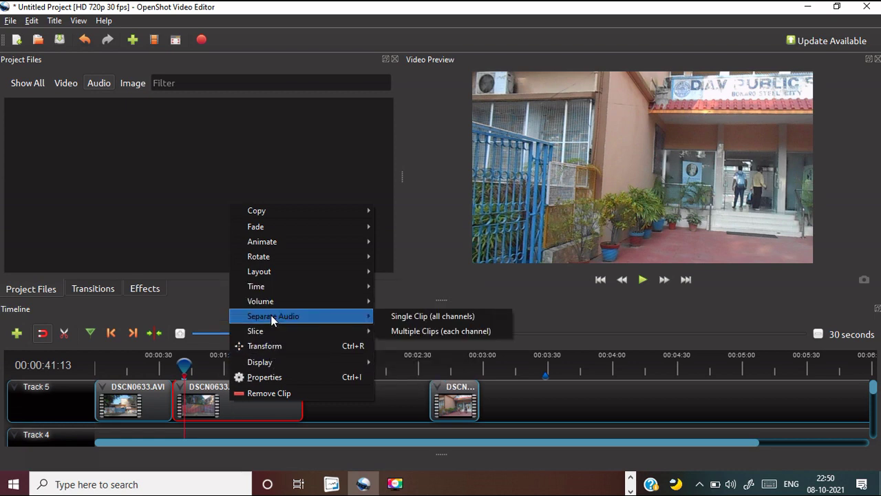
pyautogui.click(399, 315)
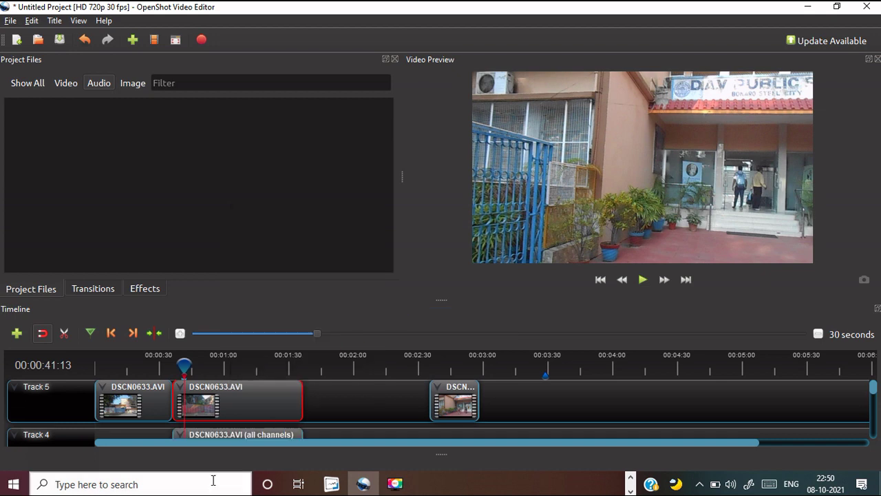
pyautogui.click(208, 433)
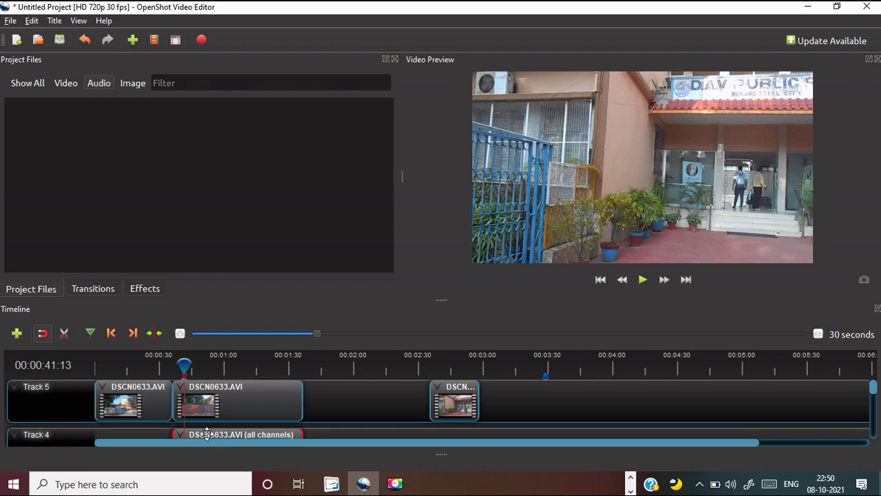
pyautogui.press('Delete')
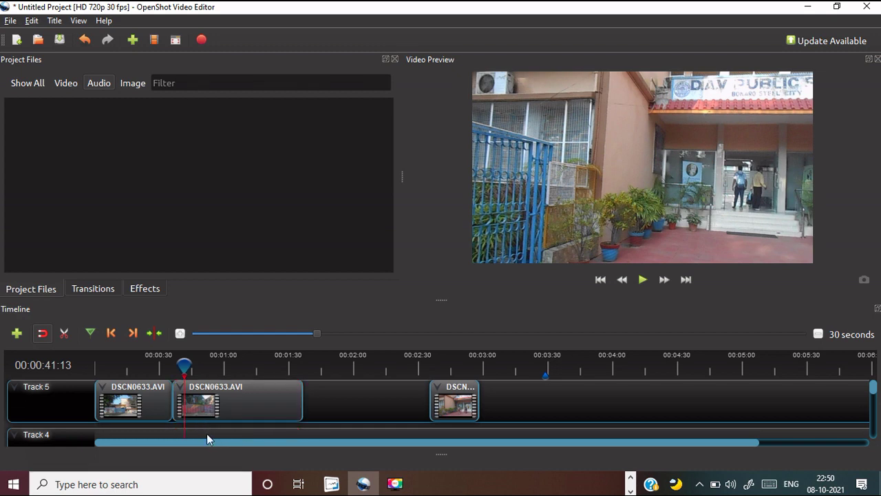
# Play the timeline from 00:00:35:04 to about 00:00:45 to check the sound of the second DSCN0633.AVI piece
pyautogui.moveTo(184, 368); pyautogui.dragTo(170, 368)
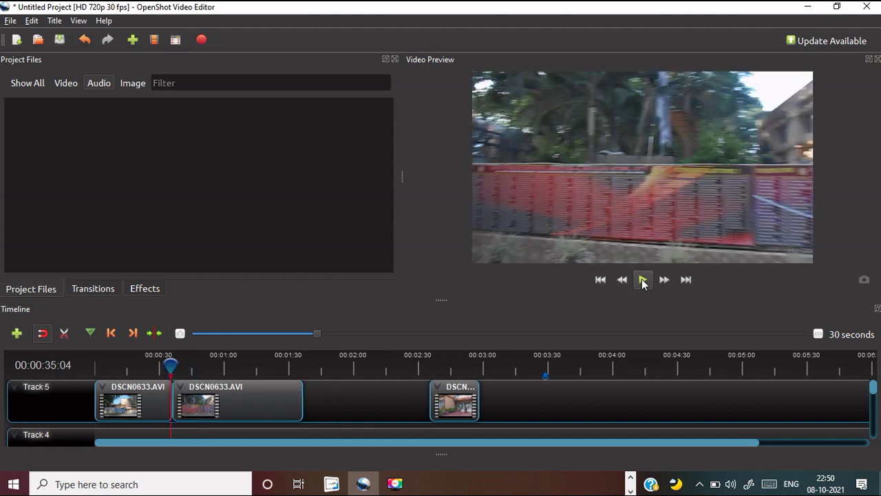
pyautogui.click(642, 279)
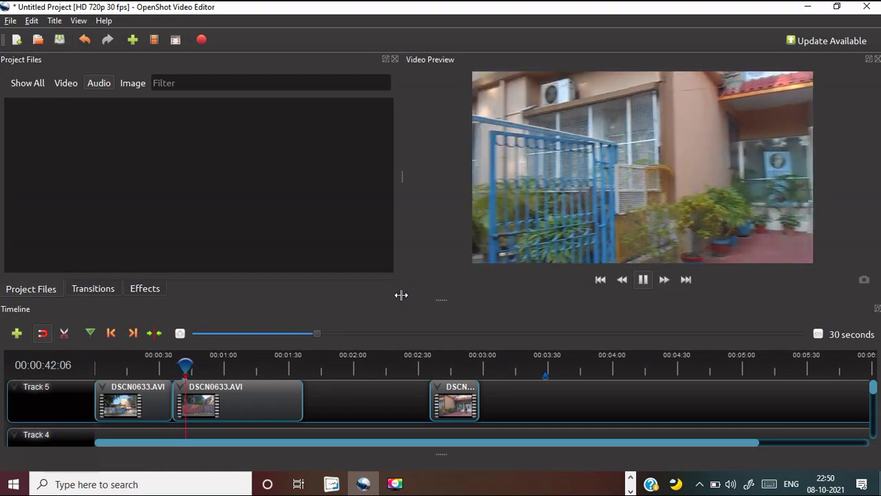
pyautogui.click(642, 280)
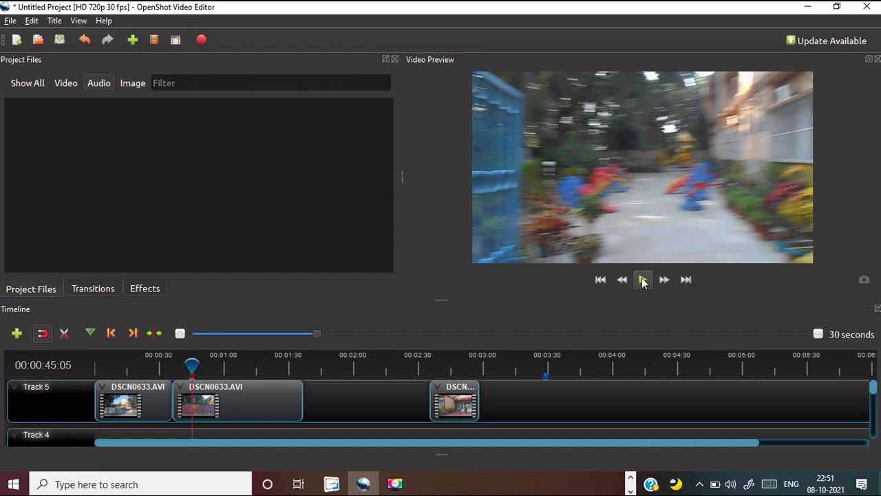
# Create a new title from the Bar 3 template
pyautogui.click(57, 23)
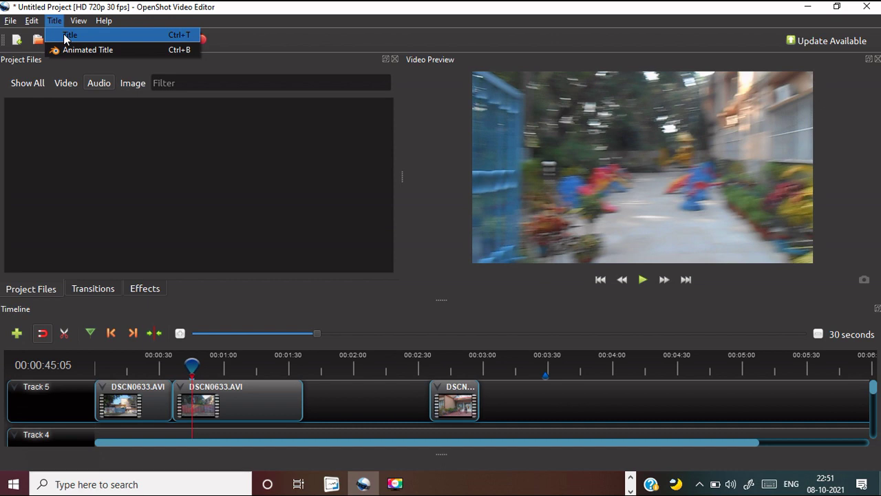
pyautogui.click(64, 36)
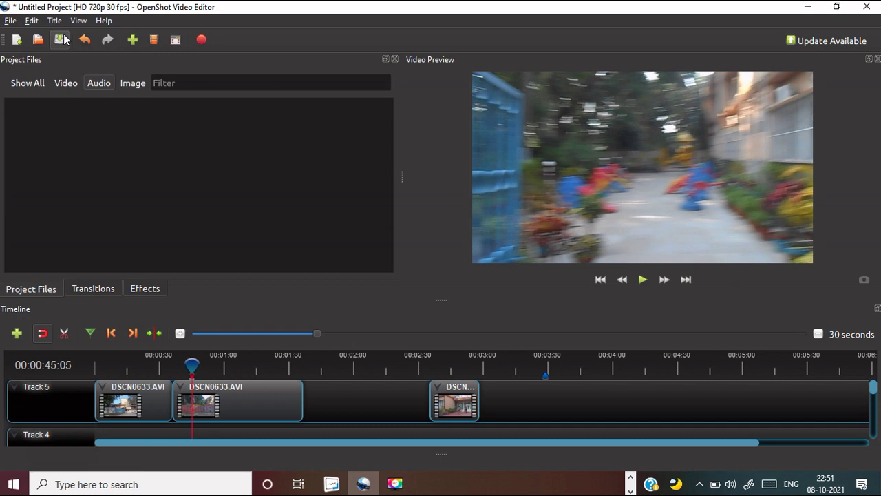
pyautogui.click(62, 38)
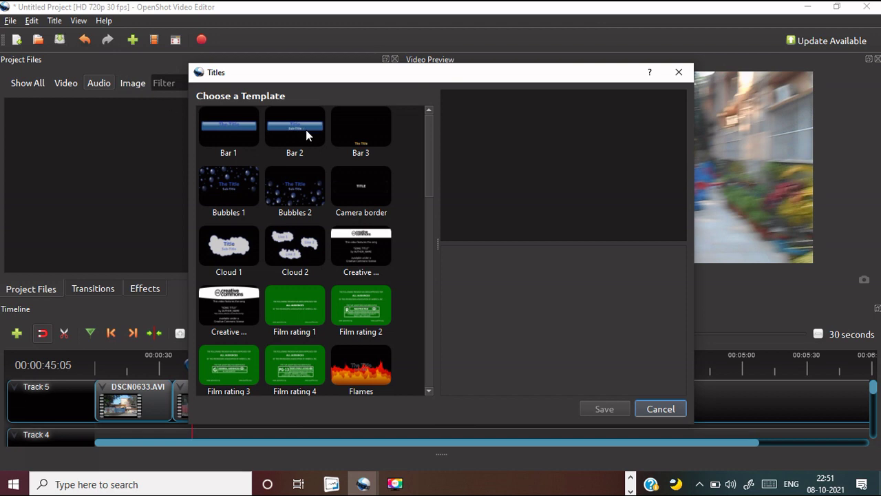
pyautogui.click(361, 122)
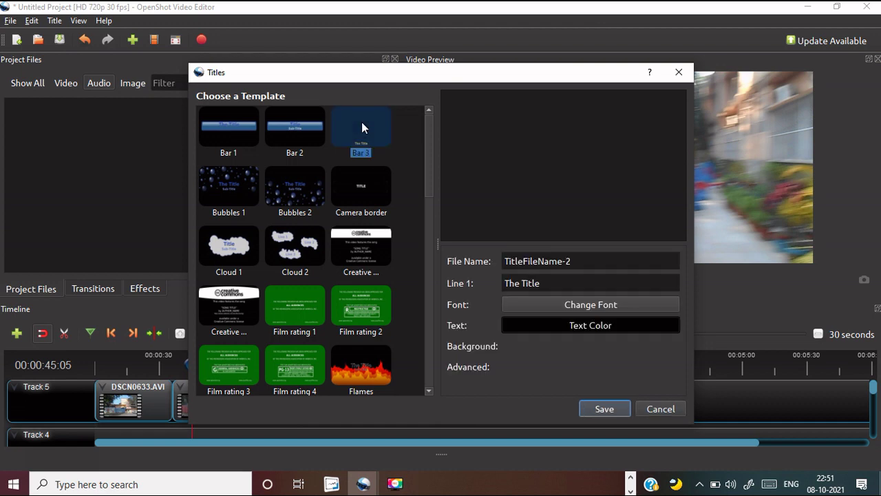
pyautogui.click(552, 285)
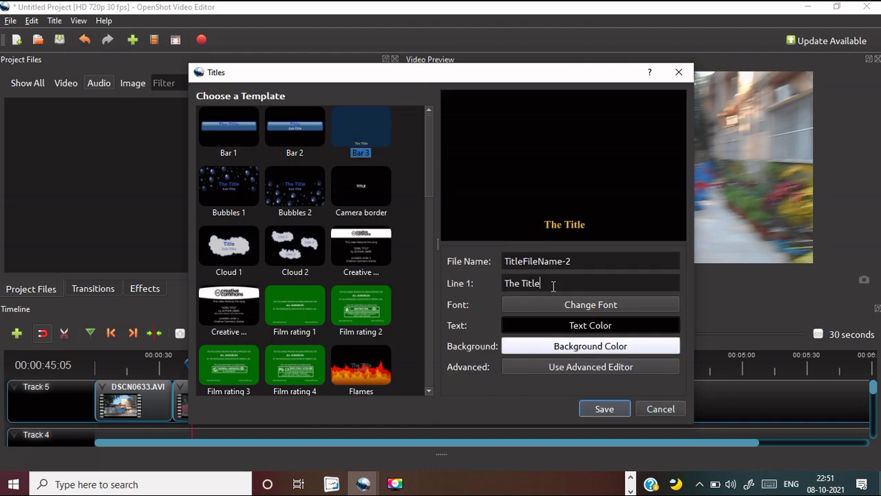
# Set the new title's file name to Title1
pyautogui.click(580, 263)
pyautogui.press('BackSpace')
pyautogui.press('BackSpace')
pyautogui.press('BackSpace')
pyautogui.press('BackSpace')
pyautogui.press('BackSpace')
pyautogui.press('BackSpace')
pyautogui.press('BackSpace')
pyautogui.press('BackSpace')
pyautogui.press('BackSpace')
pyautogui.press('BackSpace')
pyautogui.press('BackSpace')
pyautogui.press('BackSpace')
pyautogui.press('BackSpace')
pyautogui.press('BackSpace')
pyautogui.press('BackSpace')
pyautogui.write('Title1')
# Clear the default text from the title's Line 1
pyautogui.press('BackSpace')
pyautogui.press('BackSpace')
pyautogui.press('BackSpace')
pyautogui.press('BackSpace')
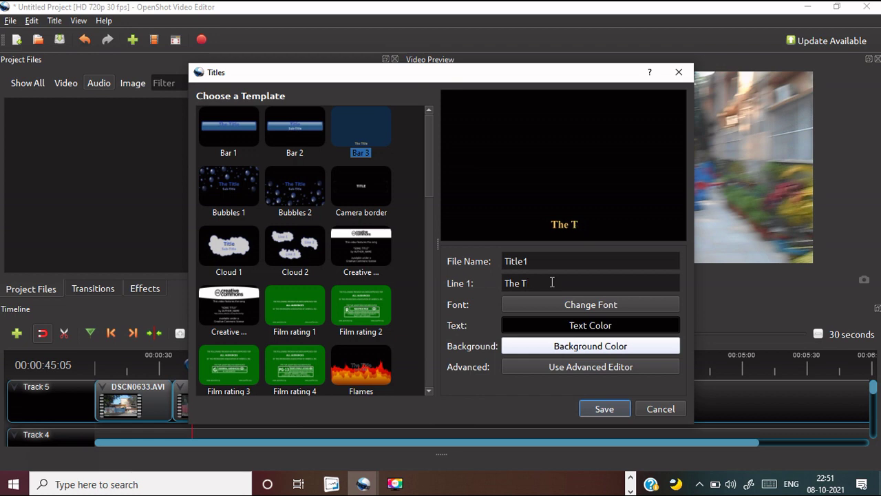
pyautogui.press('BackSpace')
pyautogui.press('BackSpace')
pyautogui.press('BackSpace')
pyautogui.press('BackSpace')
pyautogui.press('BackSpace')
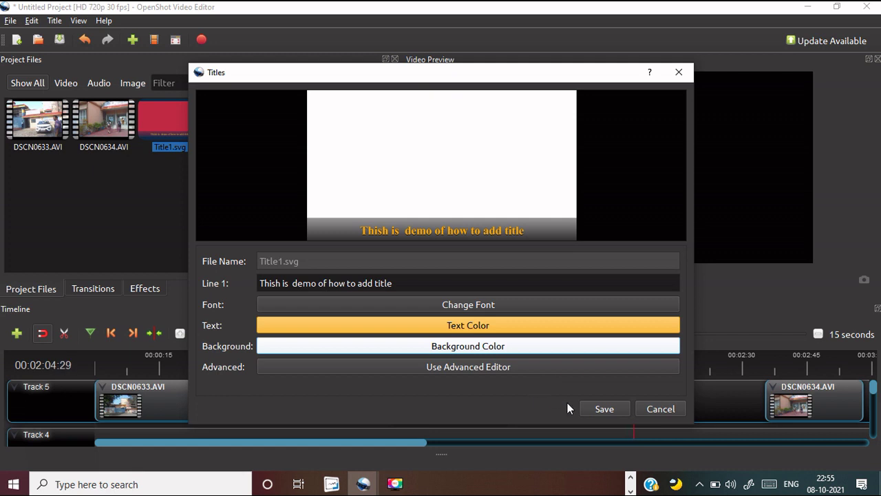
# Correct "Thish" to "This" in the Line 1 text of Title1.svg and save the title
pyautogui.click(281, 282)
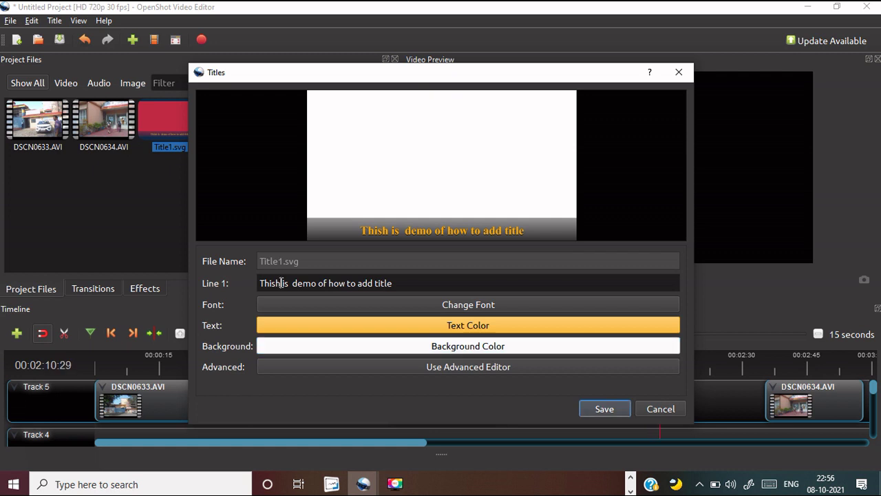
pyautogui.press('BackSpace')
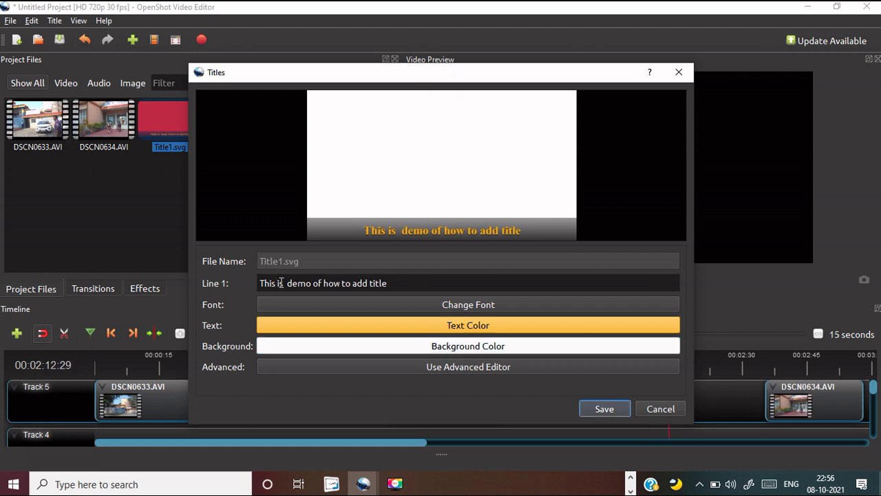
pyautogui.click(598, 408)
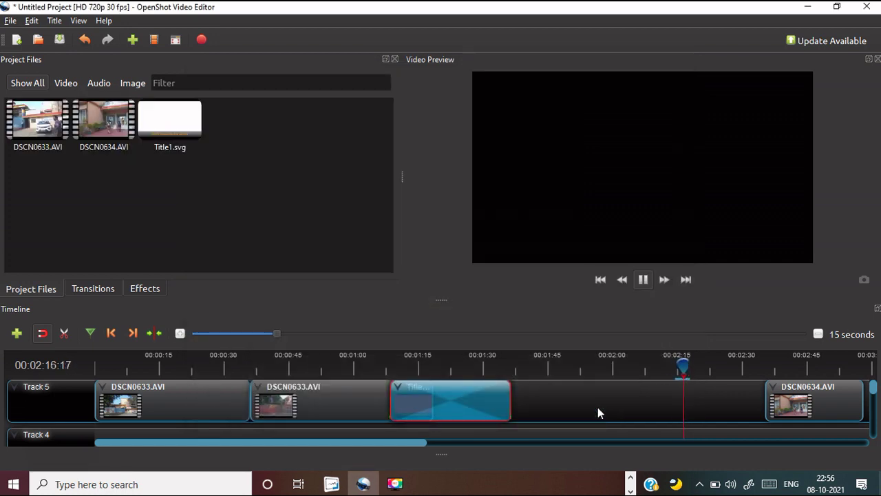
# Stop the playback and preview the title section on Track 5 from 00:01:08:04 to about 00:01:22
pyautogui.click(643, 279)
pyautogui.moveTo(706, 372); pyautogui.dragTo(389, 365)
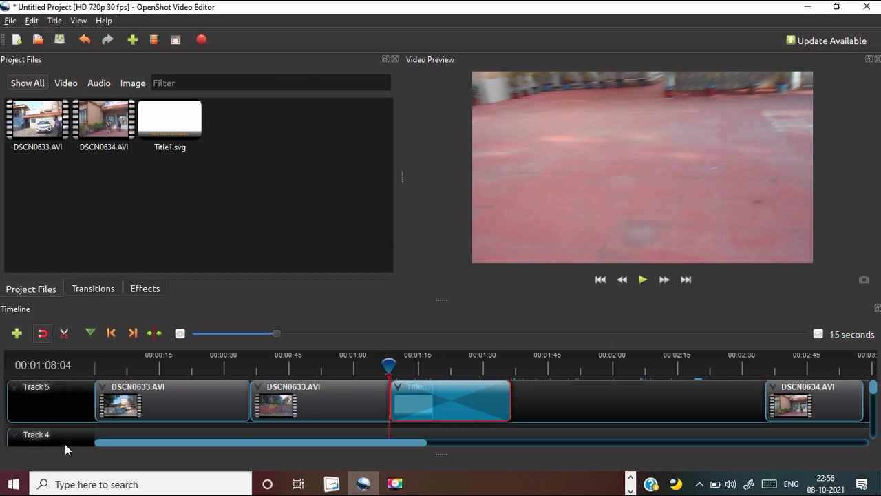
pyautogui.click(646, 278)
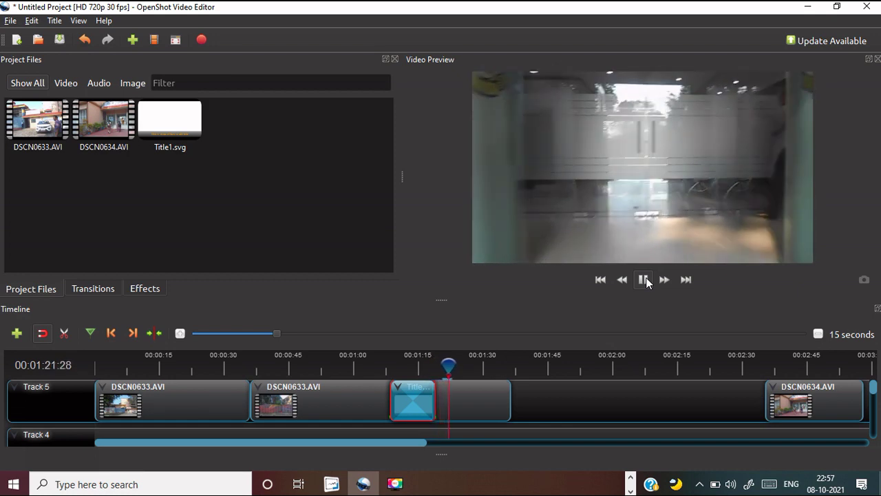
pyautogui.click(644, 279)
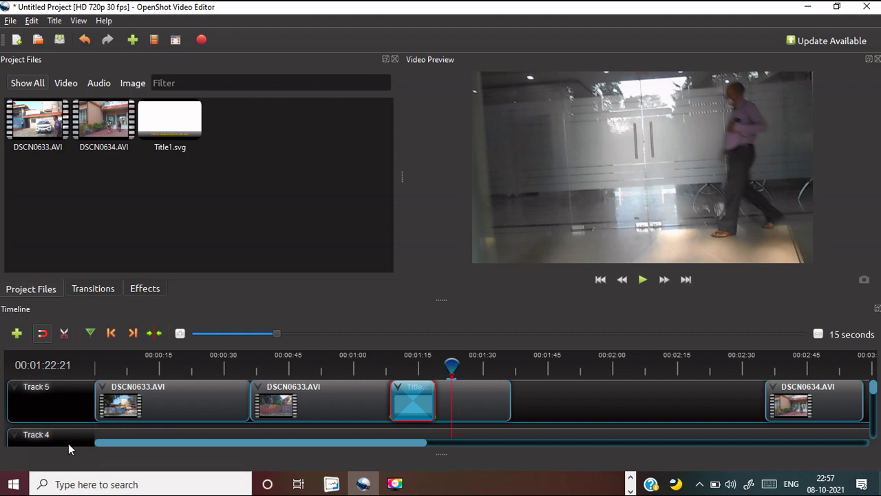
pyautogui.click(10, 21)
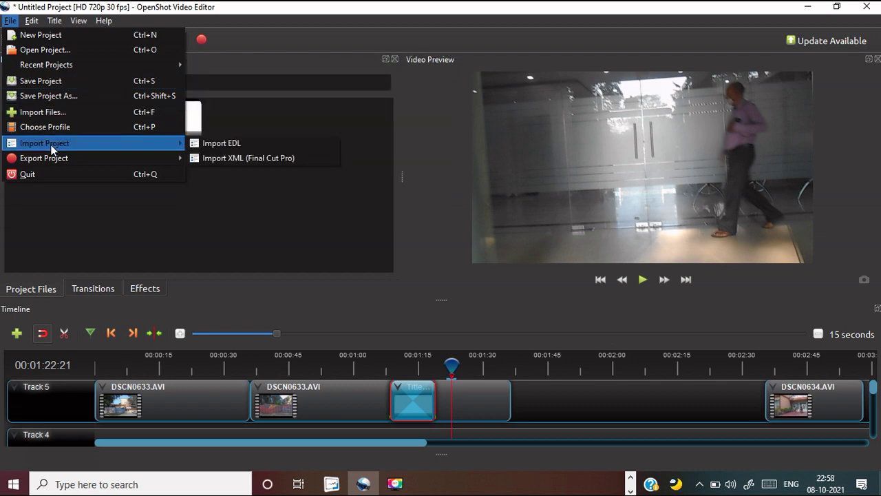
pyautogui.moveTo(56, 159)
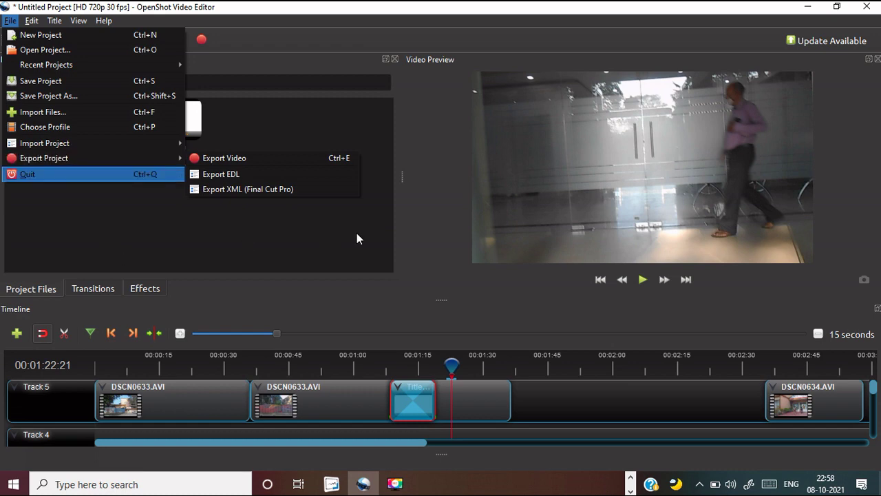
pyautogui.click(436, 249)
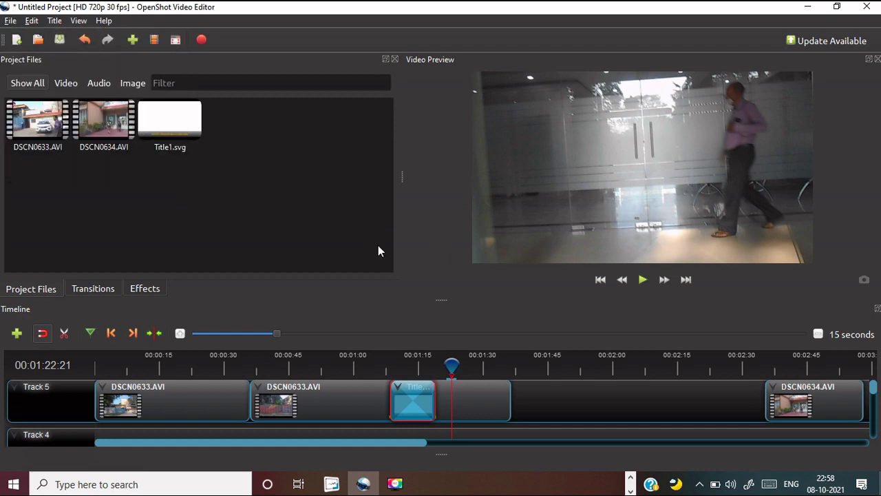
# Filter the project files to show only images and undo the last timeline edit
pyautogui.click(134, 82)
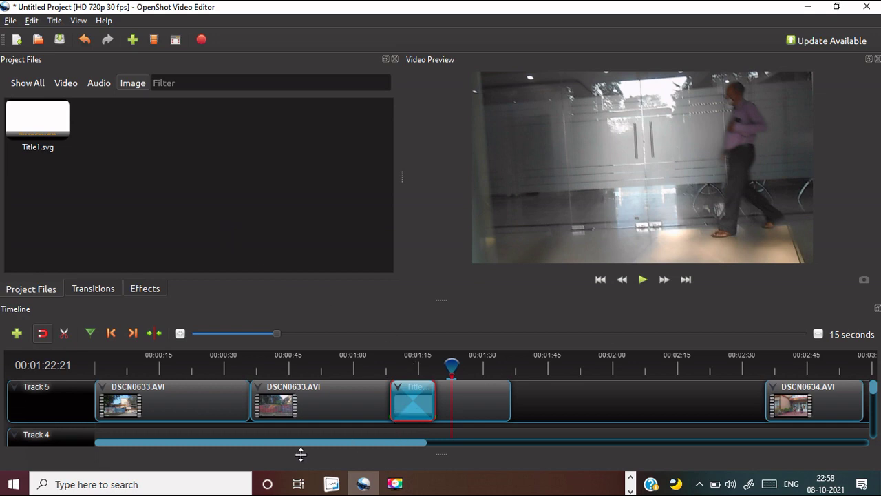
pyautogui.hotkey('ctrl', 'z')
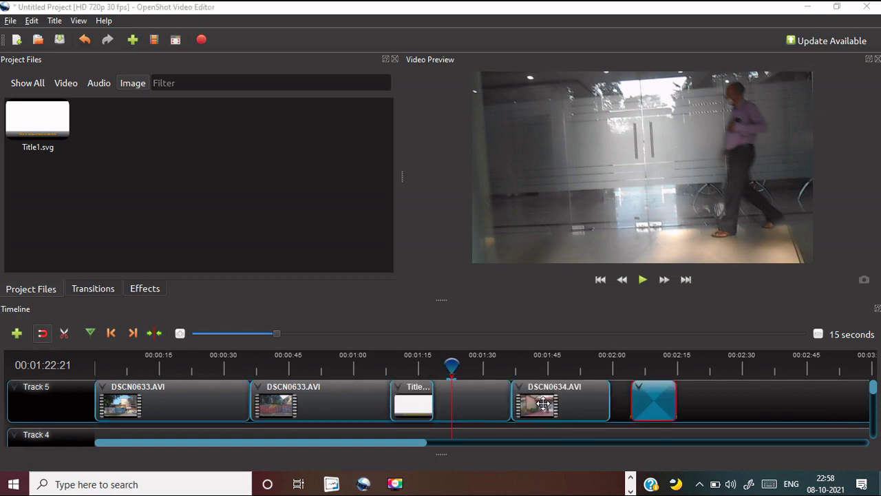
# Delete the stray transition that sits after the DSCN0634.AVI clip on Track 5
pyautogui.moveTo(544, 403)
pyautogui.mouseDown()
pyautogui.moveTo(582, 401)
pyautogui.moveTo(545, 399)
pyautogui.mouseUp()
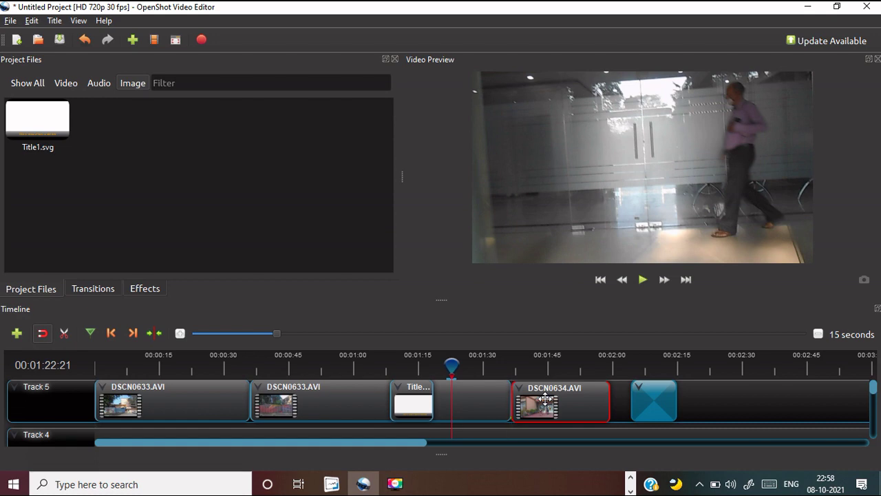
pyautogui.click(411, 411)
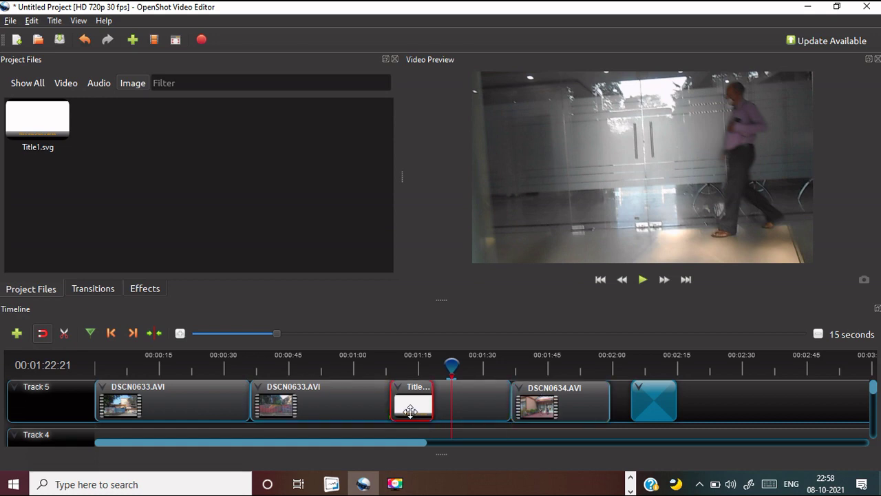
pyautogui.click(670, 407)
pyautogui.press('Delete')
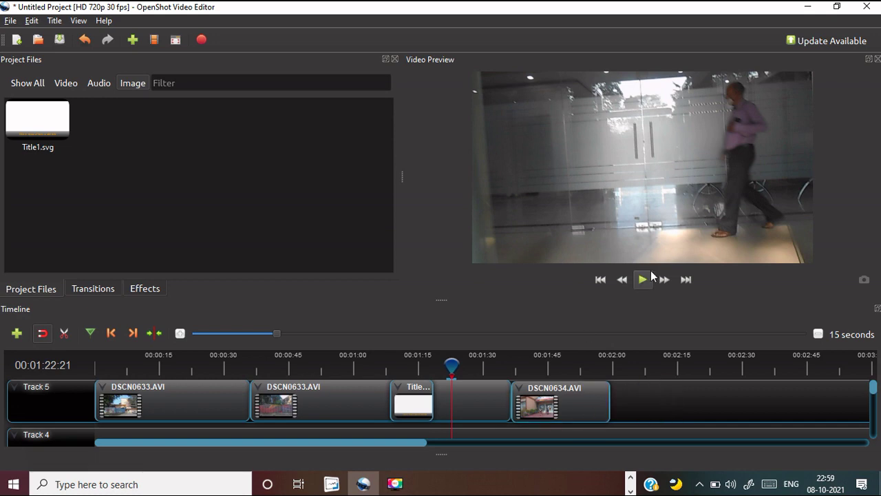
# Play the DSCN0634.AVI clip from 00:01:35:18, separate its audio onto Track 4, and delete the separated audio clip
pyautogui.moveTo(448, 361); pyautogui.dragTo(507, 360)
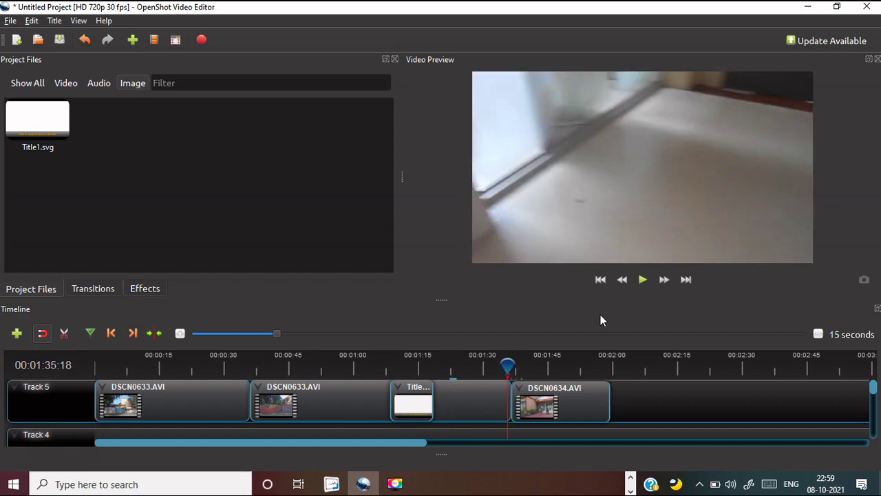
pyautogui.click(641, 281)
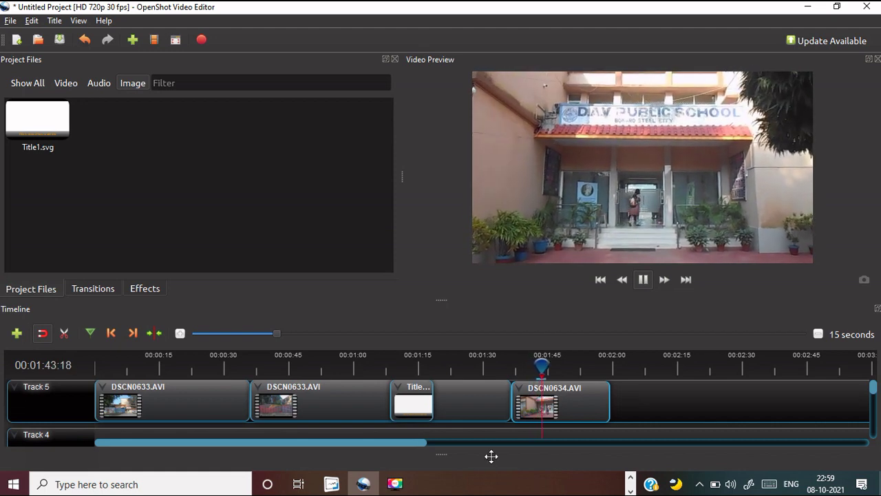
pyautogui.click(545, 411)
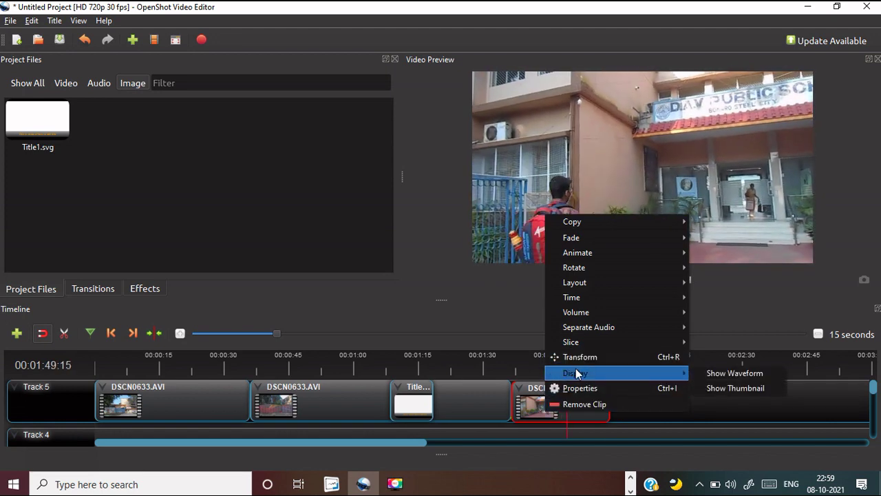
pyautogui.moveTo(578, 314)
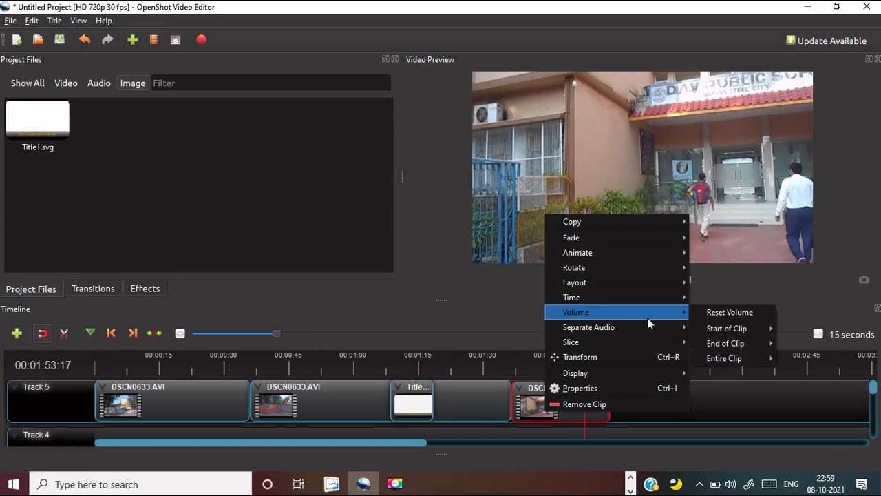
pyautogui.click(714, 323)
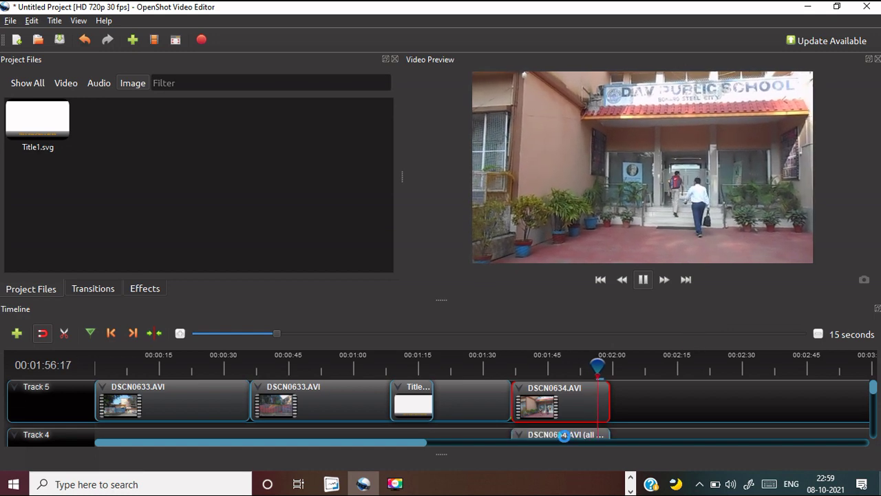
pyautogui.click(559, 435)
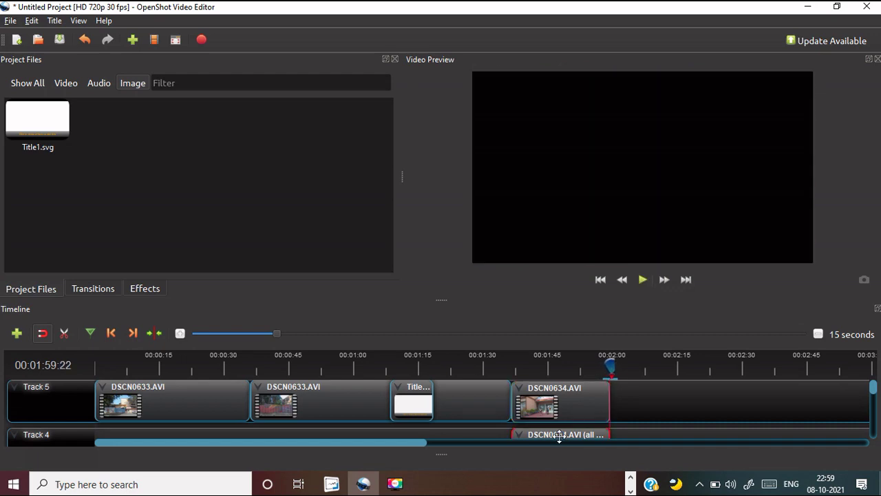
pyautogui.press('Delete')
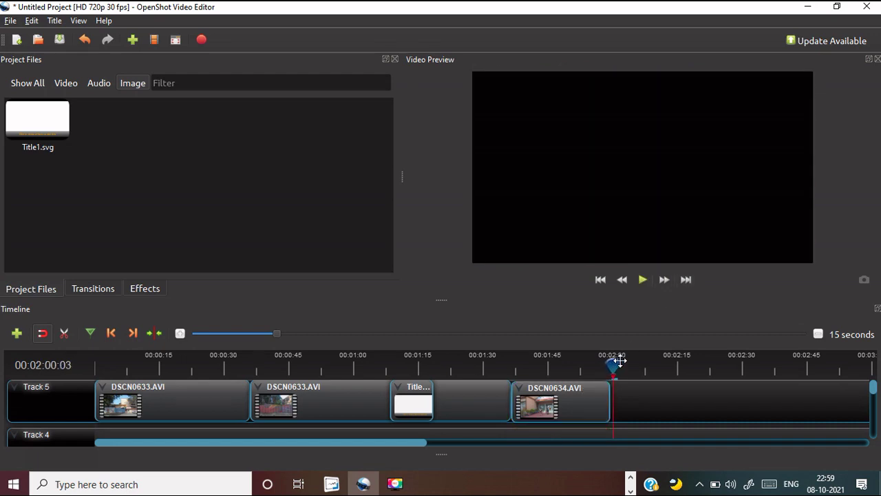
# Play the DSCN0634.AVI section from just before its start to check its sound, and stop at 00:01:46:26
pyautogui.moveTo(619, 360); pyautogui.dragTo(504, 366)
pyautogui.click(642, 279)
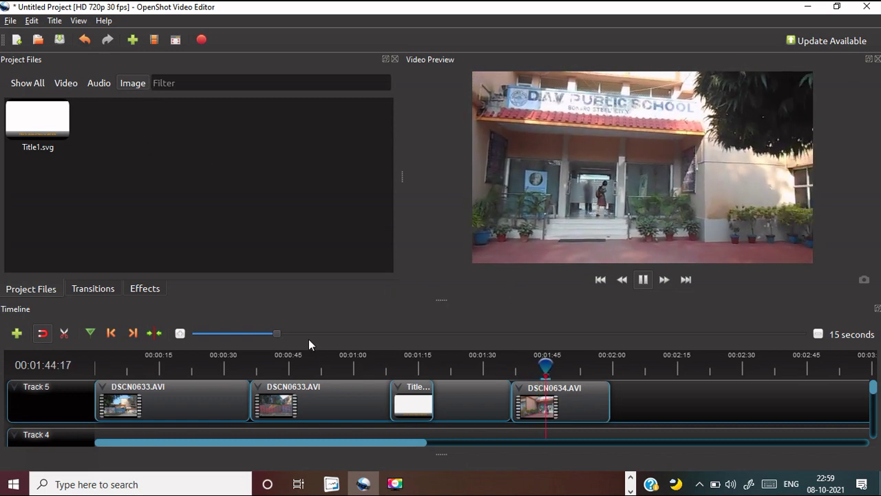
pyautogui.click(644, 281)
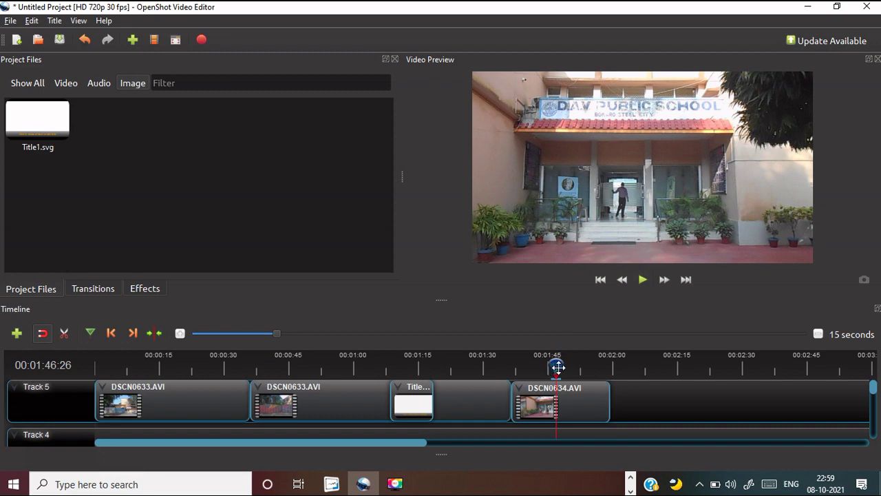
# Add the Barr ripple 13 transition before DSCN0634.AVI on Track 5 and move that clip against the transition's end
pyautogui.moveTo(554, 364); pyautogui.dragTo(502, 369)
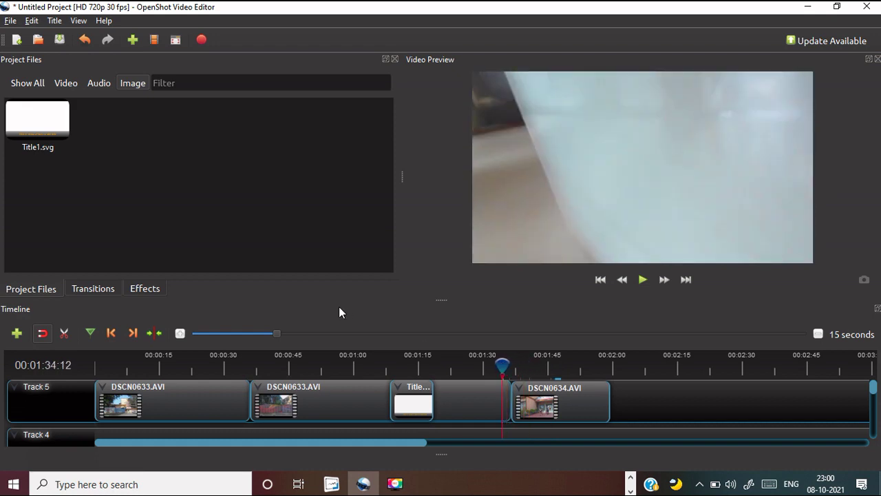
pyautogui.click(96, 289)
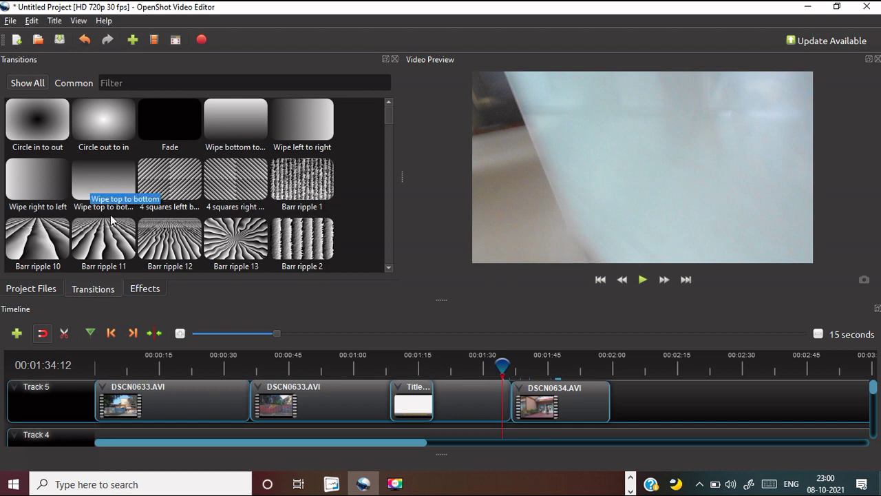
pyautogui.click(258, 244)
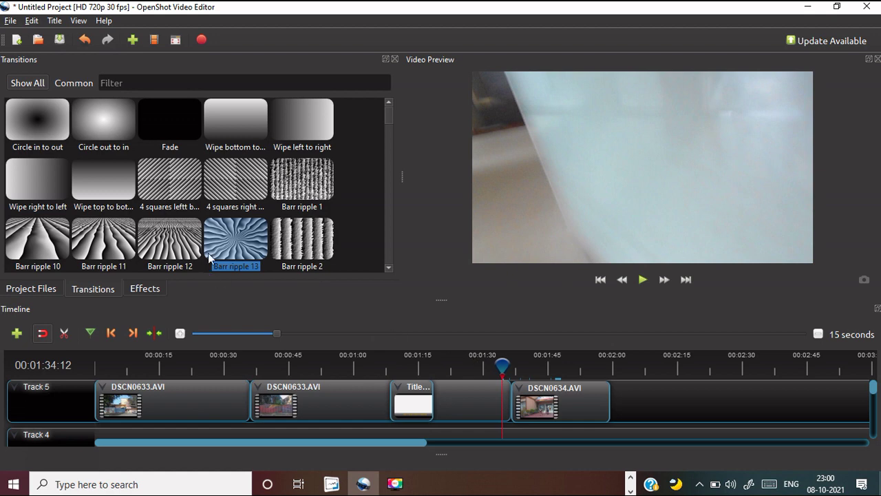
pyautogui.moveTo(380, 418); pyautogui.dragTo(495, 400)
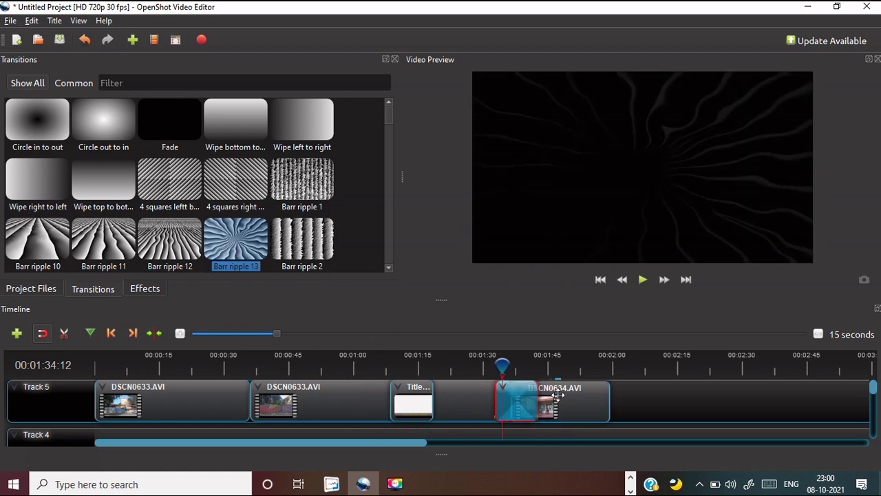
pyautogui.moveTo(558, 394); pyautogui.dragTo(583, 393)
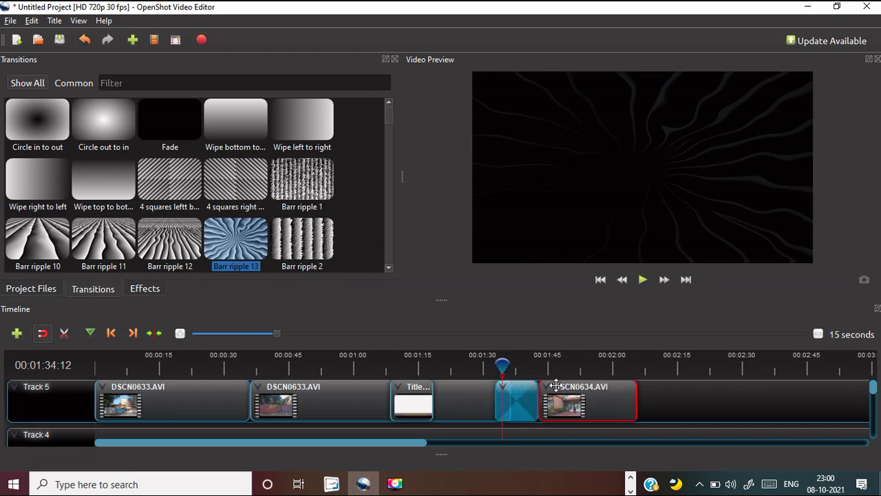
# Preview the Barr ripple 13 transition from 00:01:30:28 and stop at 00:01:46:06
pyautogui.click(488, 363)
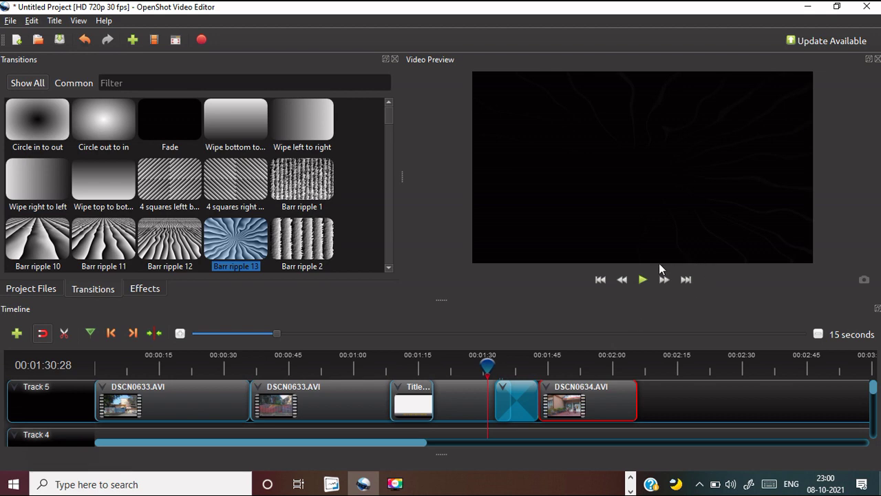
pyautogui.click(643, 280)
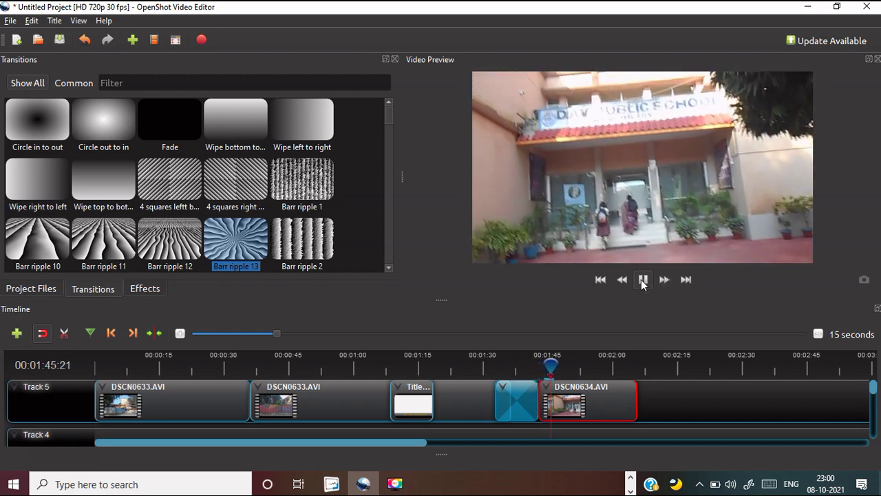
pyautogui.click(642, 280)
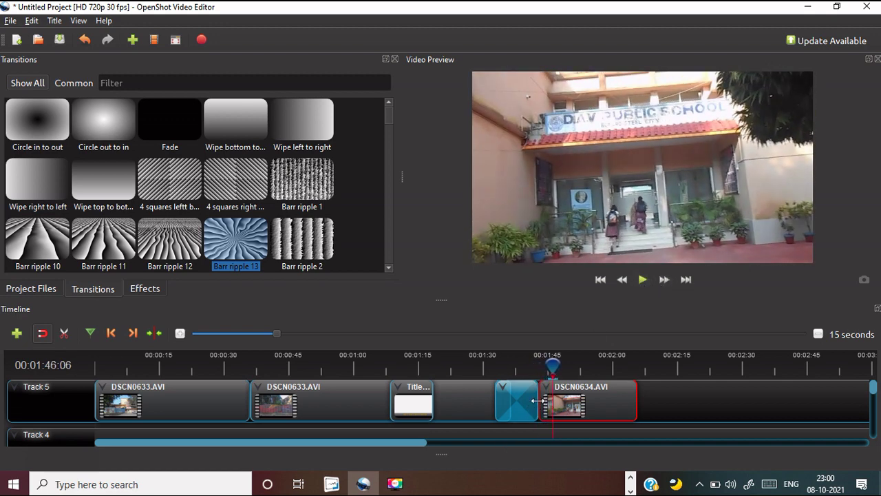
# Shorten the Barr ripple 13 transition to about 5 seconds, close the gap with DSCN0634.AVI, and play it from 00:01:31:12
pyautogui.moveTo(532, 401)
pyautogui.mouseDown()
pyautogui.moveTo(516, 401)
pyautogui.moveTo(541, 406)
pyautogui.mouseUp()
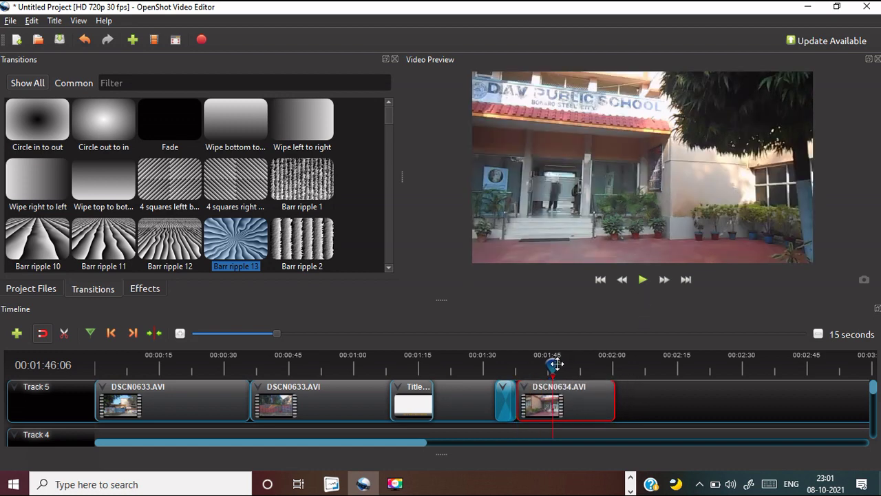
pyautogui.moveTo(556, 363); pyautogui.dragTo(489, 365)
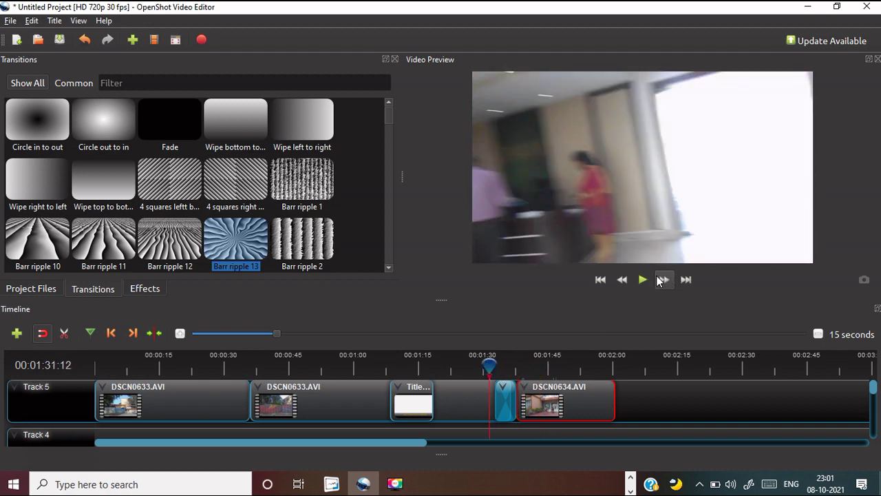
pyautogui.click(641, 280)
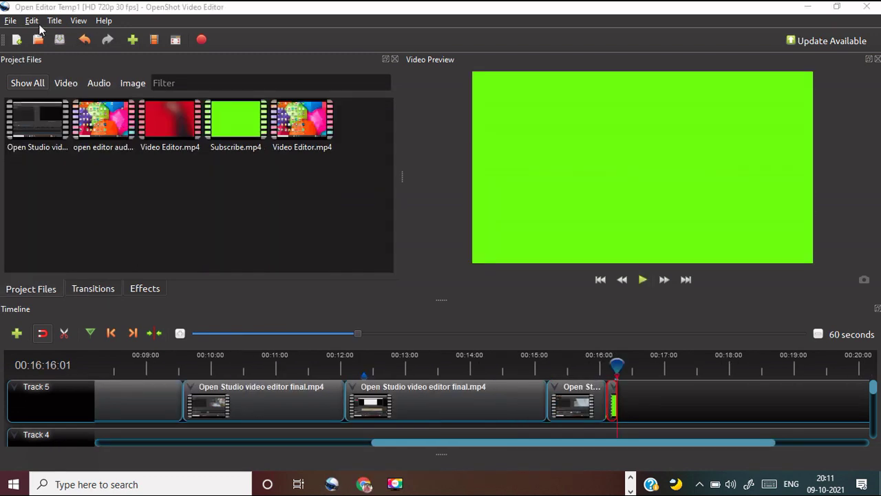
# Import the ROMANTIC_VOYAGE audio file from the Desktop into the Open Editor Temp1 project
pyautogui.click(134, 41)
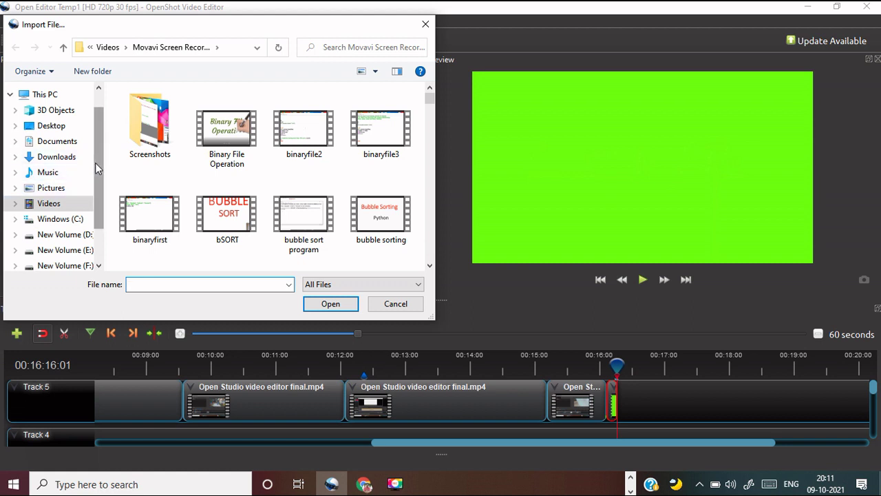
pyautogui.scroll(2, 96, 162)
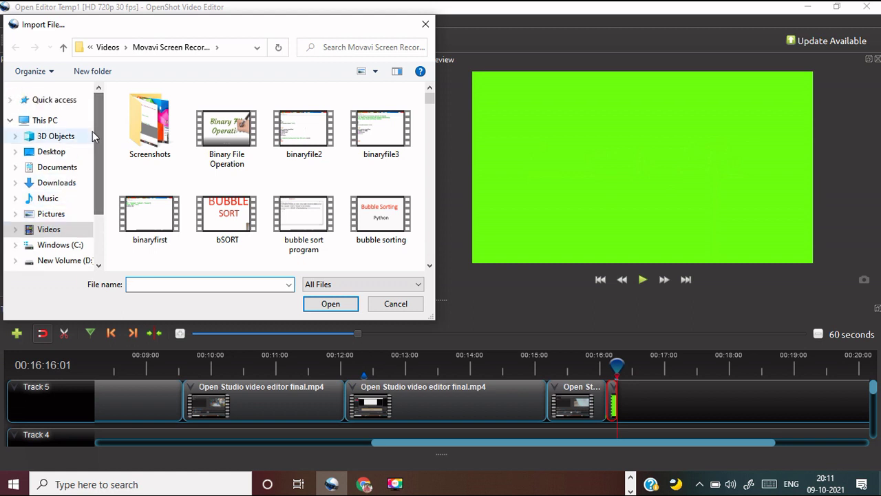
pyautogui.click(54, 152)
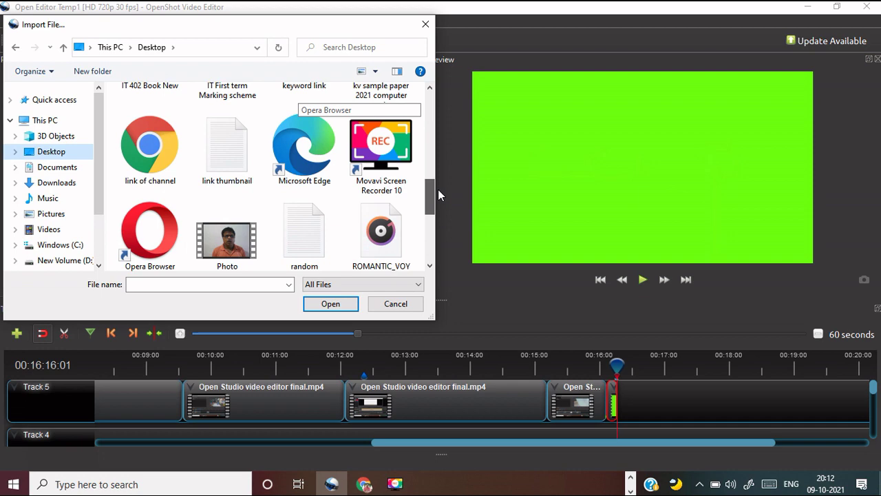
pyautogui.moveTo(438, 189); pyautogui.dragTo(436, 197)
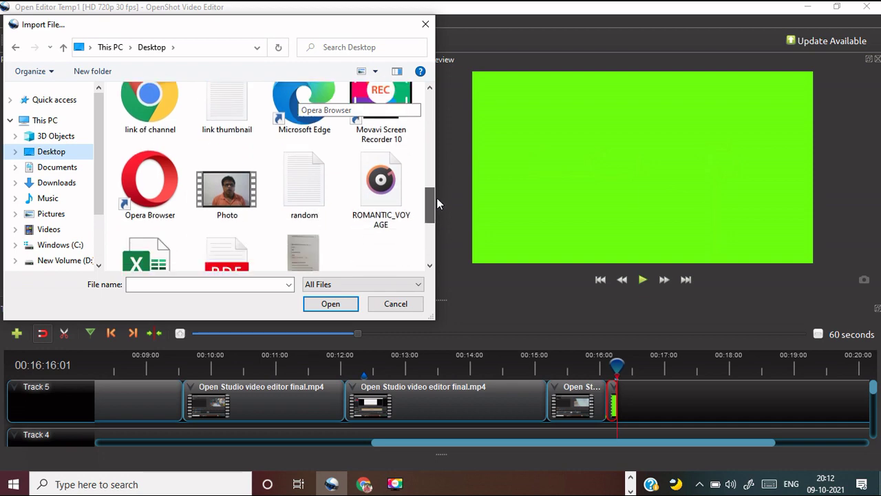
pyautogui.click(386, 182)
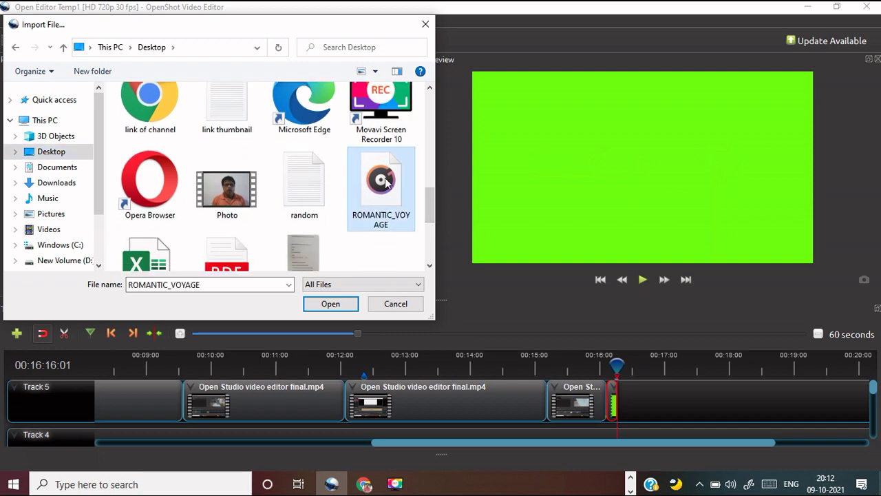
pyautogui.click(331, 304)
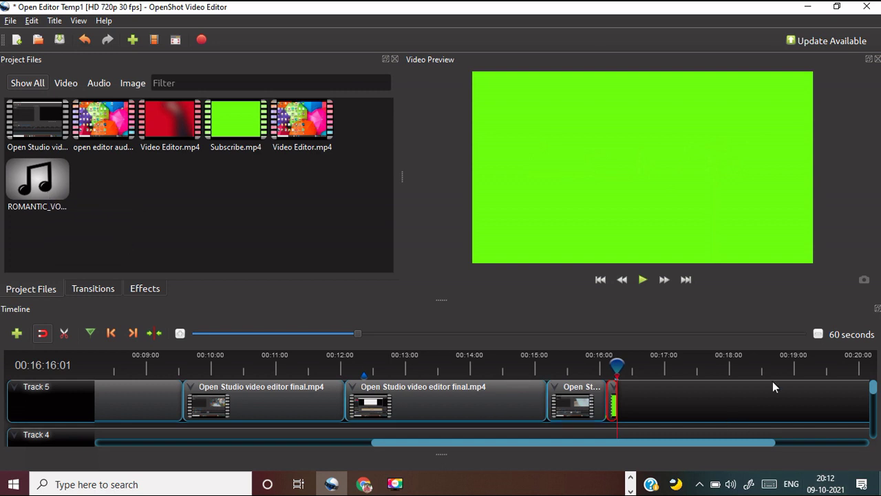
# Place ROMANTIC_VOYAGE.MP3 on Track 4 and align its start with the start of the green clip on Track 5
pyautogui.moveTo(875, 393); pyautogui.dragTo(876, 407)
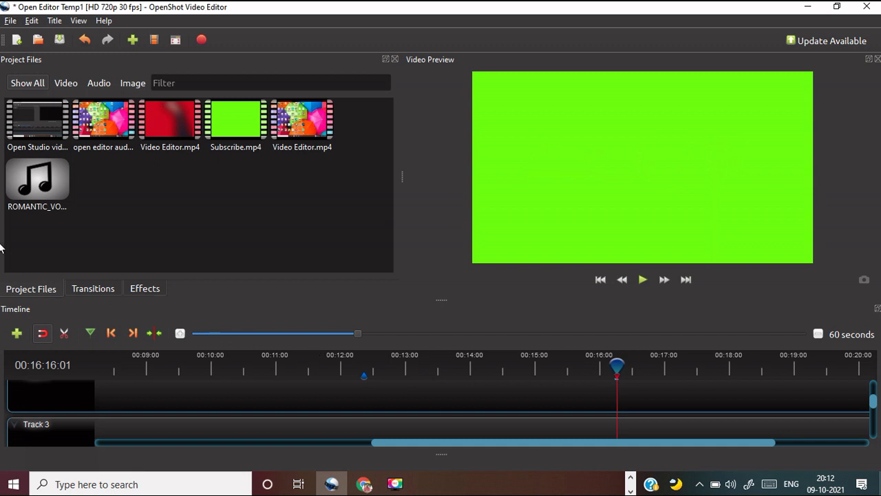
pyautogui.moveTo(876, 404); pyautogui.dragTo(875, 406)
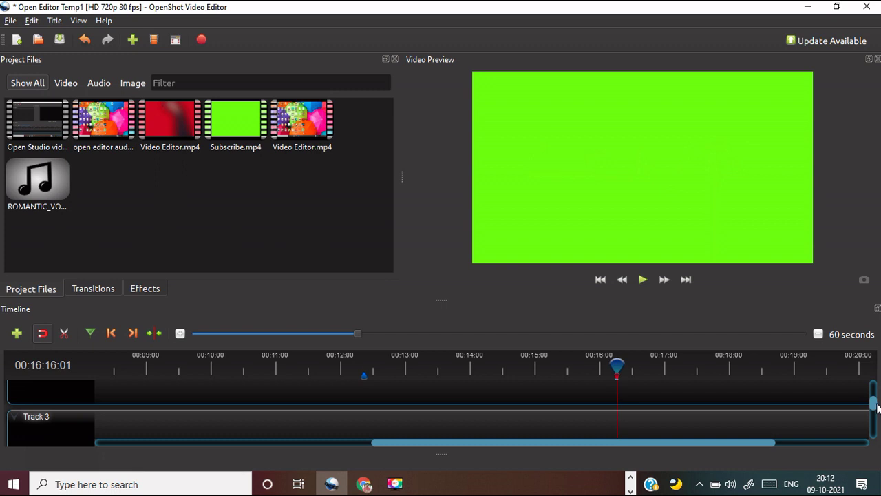
pyautogui.moveTo(876, 406); pyautogui.dragTo(874, 398)
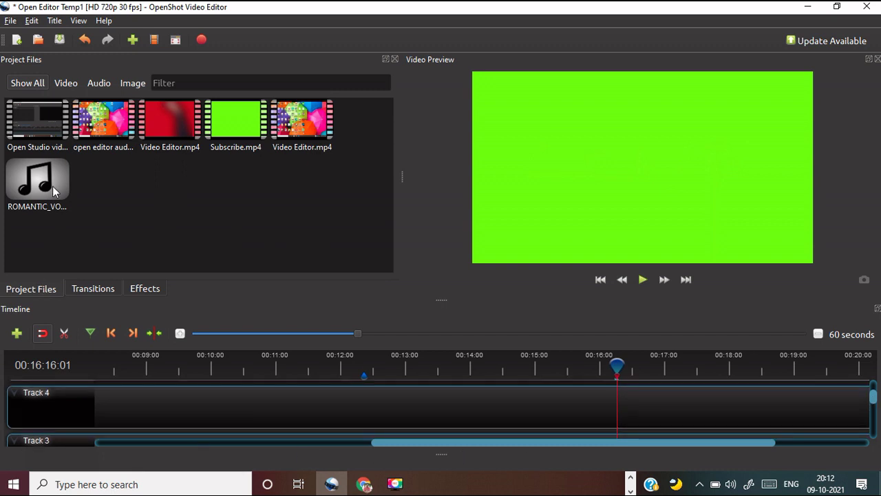
pyautogui.moveTo(55, 191); pyautogui.dragTo(630, 401)
pyautogui.moveTo(648, 440); pyautogui.dragTo(798, 444)
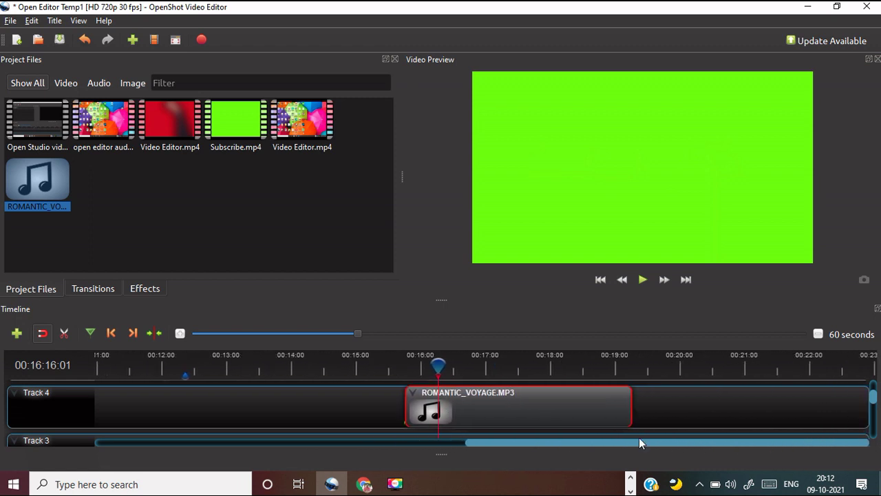
pyautogui.moveTo(594, 422); pyautogui.dragTo(618, 420)
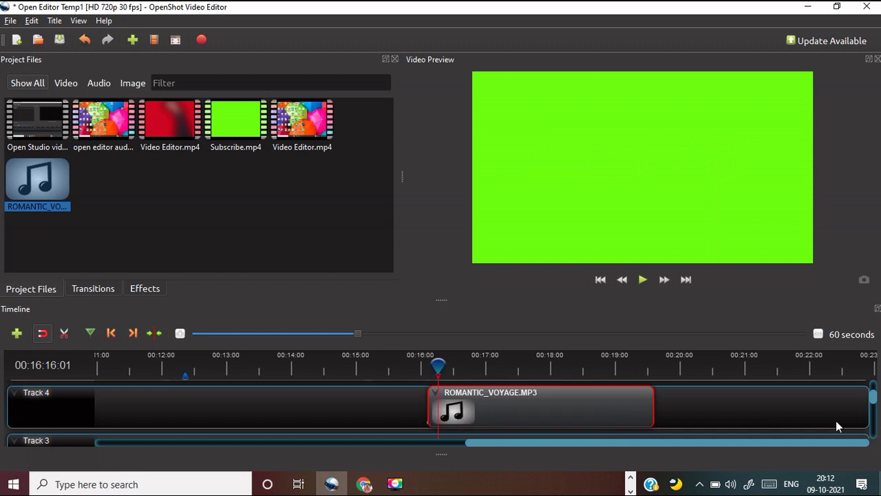
pyautogui.moveTo(876, 398); pyautogui.dragTo(875, 390)
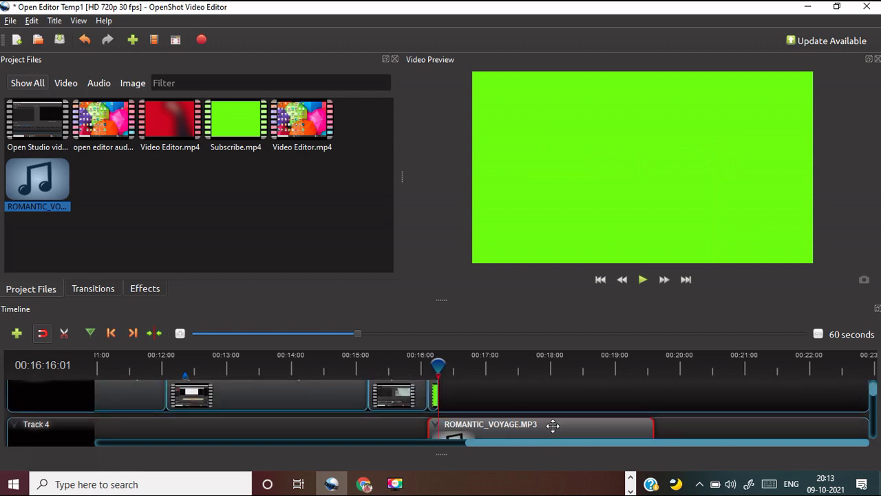
# Move ROMANTIC_VOYAGE.MP3 on Track 4 so it starts at about 00:14:00, and preview the music from 00:13:56:13
pyautogui.moveTo(553, 425); pyautogui.dragTo(413, 428)
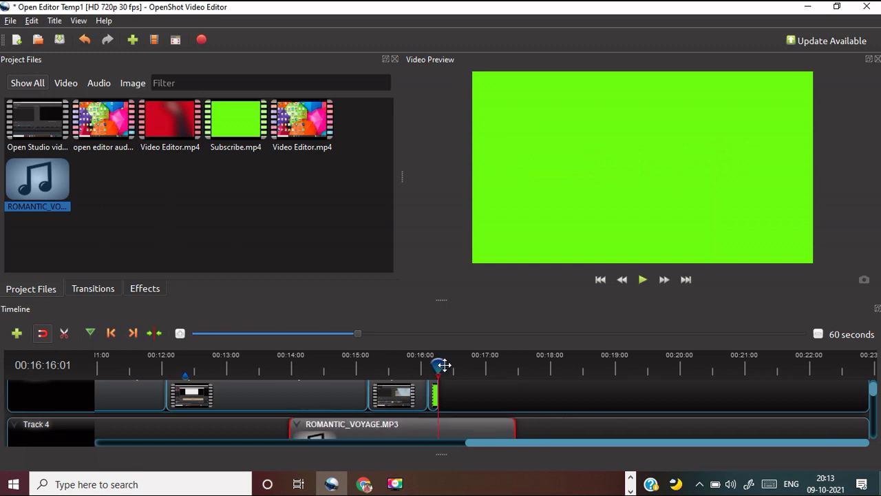
pyautogui.moveTo(444, 366); pyautogui.dragTo(323, 370)
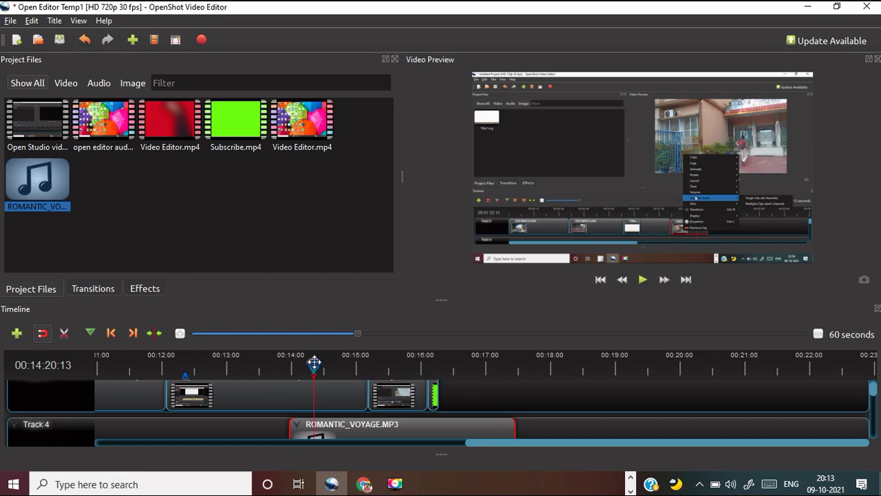
pyautogui.moveTo(310, 362); pyautogui.dragTo(288, 364)
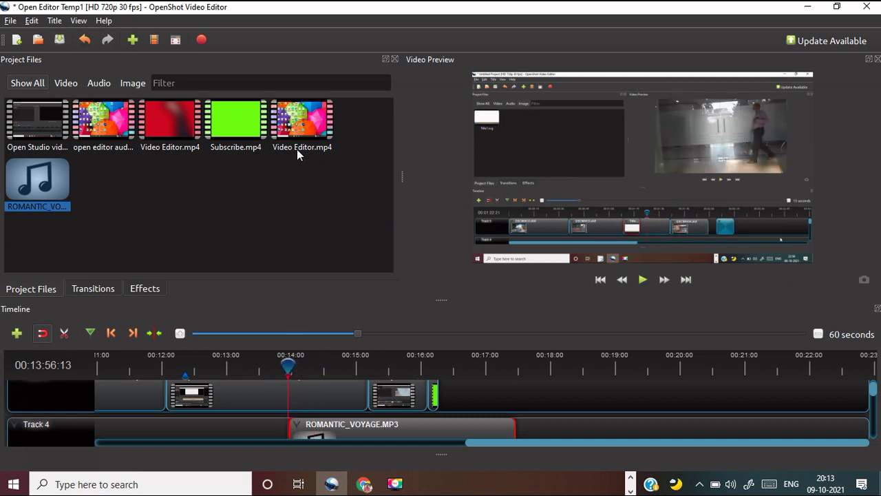
pyautogui.click(641, 279)
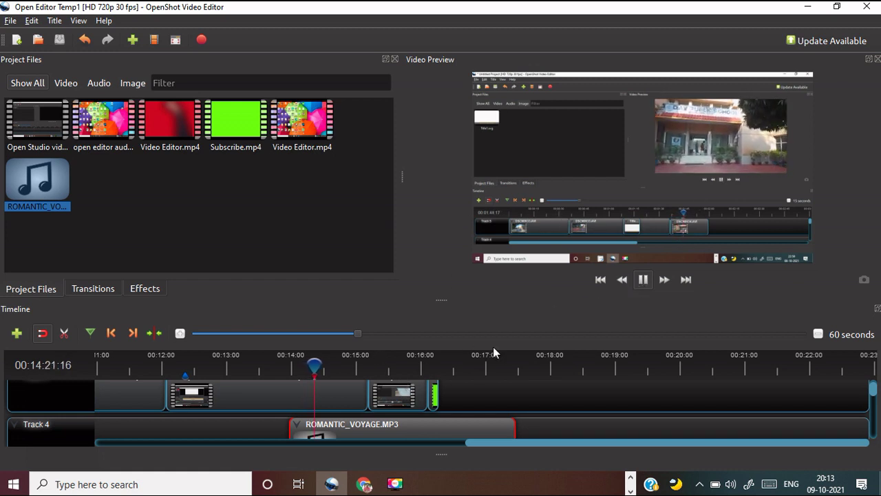
pyautogui.click(643, 281)
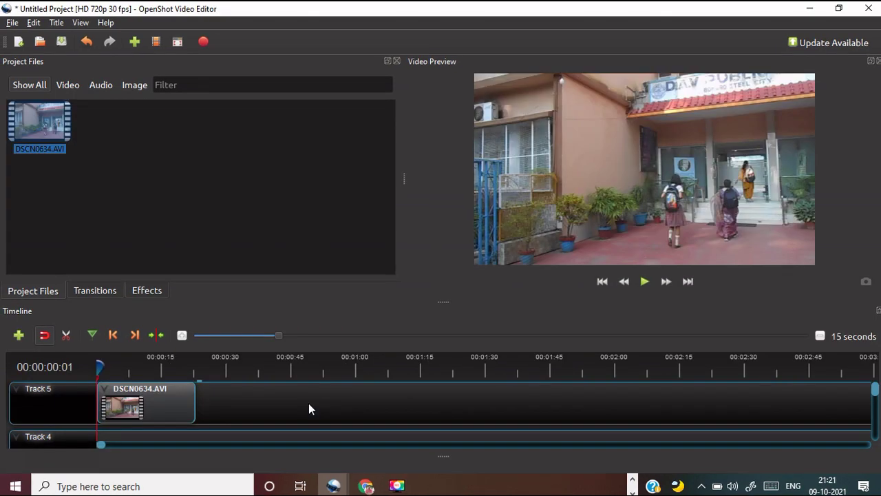
# Slow the DSCN0634.AVI clip on Track 5 to 1/8X forward speed
pyautogui.rightClick(175, 407)
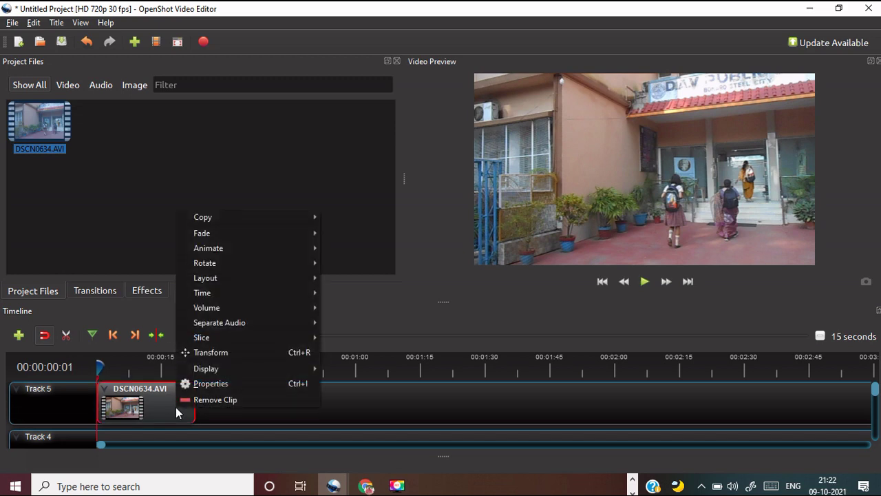
pyautogui.moveTo(210, 293)
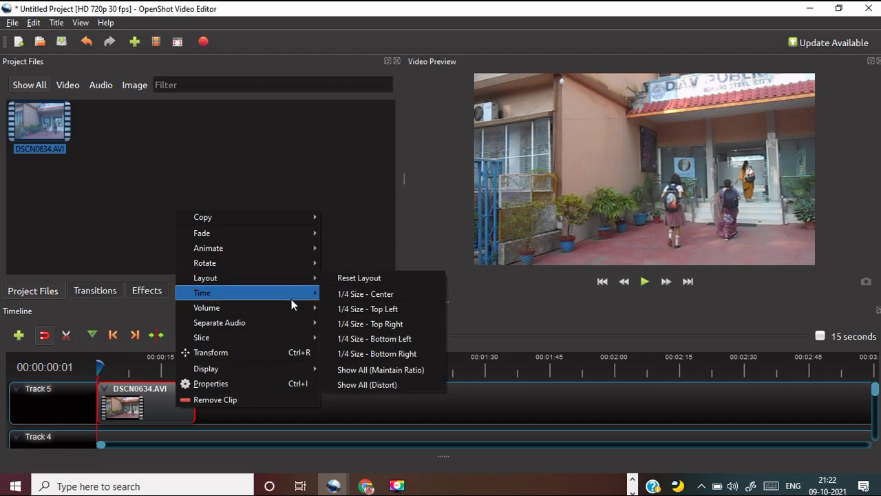
pyautogui.moveTo(375, 324)
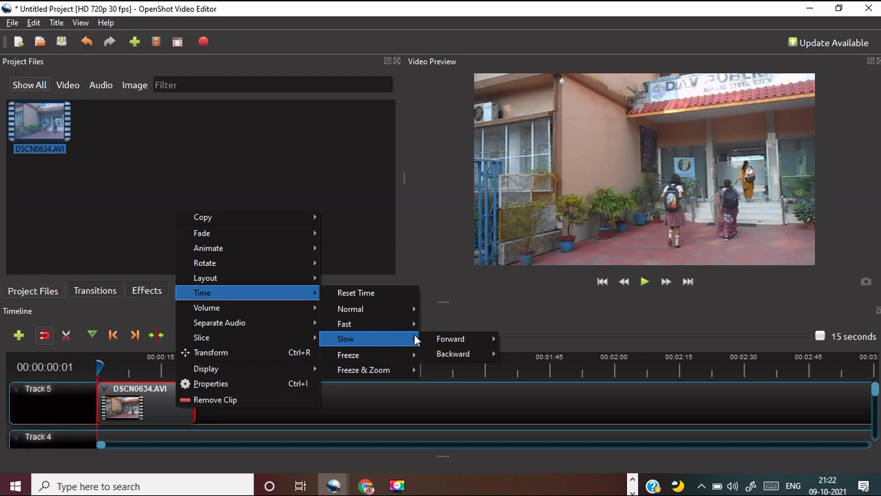
pyautogui.moveTo(438, 339)
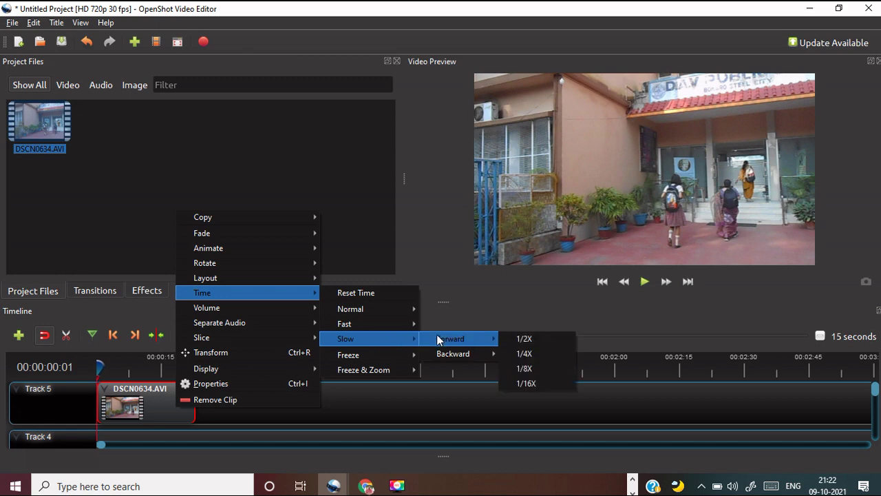
pyautogui.click(521, 369)
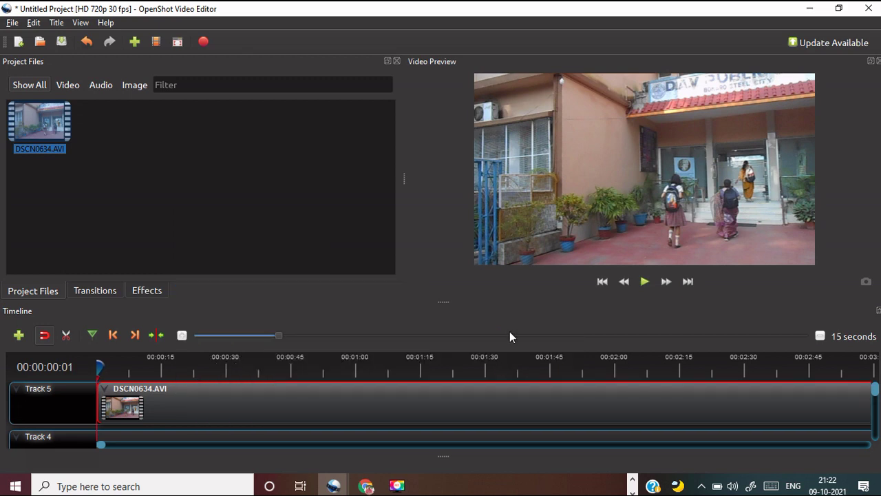
# Play the slowed DSCN0634.AVI clip to about 00:00:12:17, stop it, and undo the speed change
pyautogui.click(645, 281)
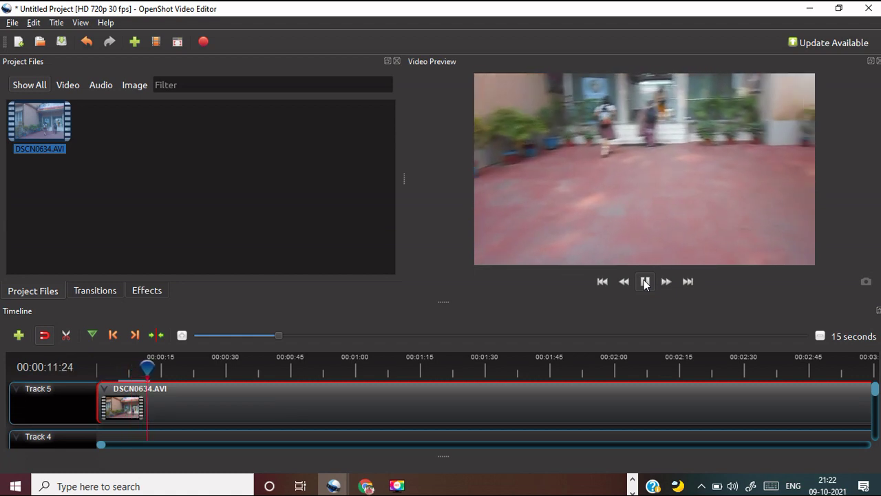
pyautogui.click(645, 282)
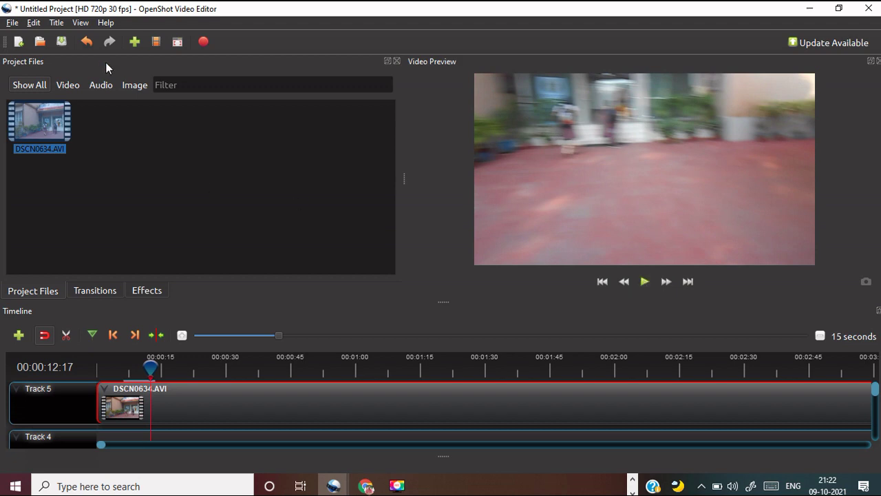
pyautogui.click(86, 44)
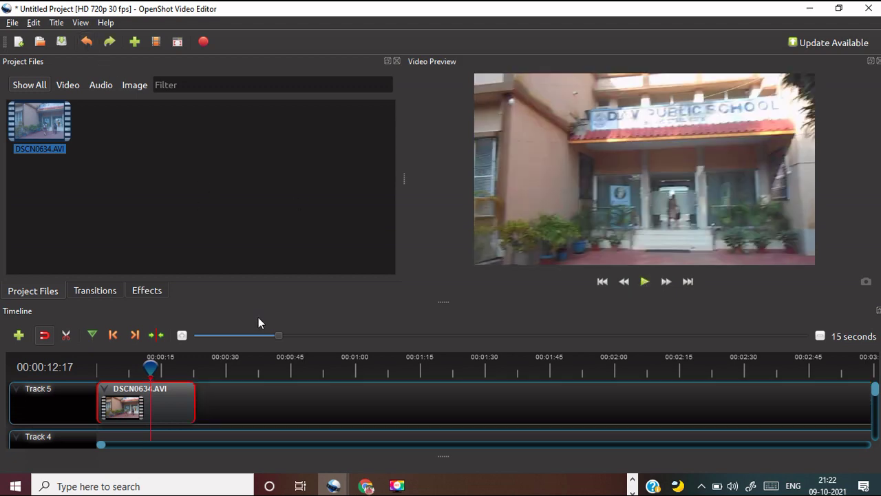
# Speed up the DSCN0634.AVI clip on Track 5 to 8X fast forward
pyautogui.rightClick(166, 400)
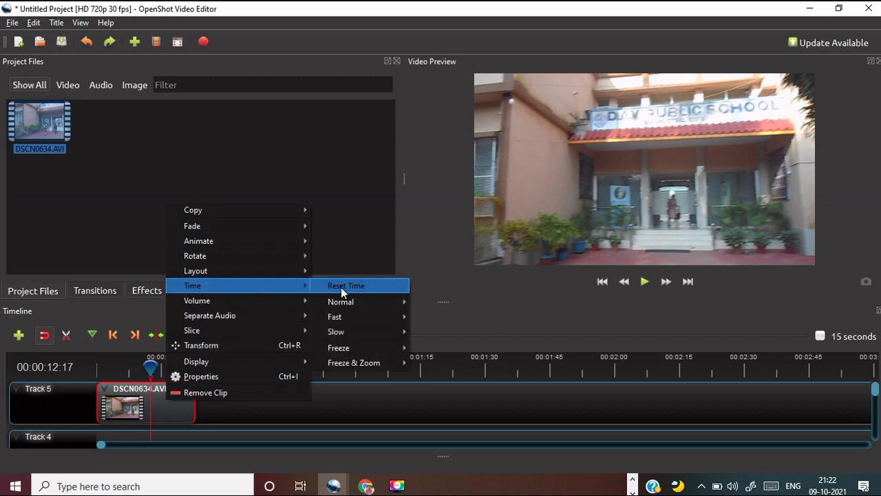
pyautogui.moveTo(344, 304)
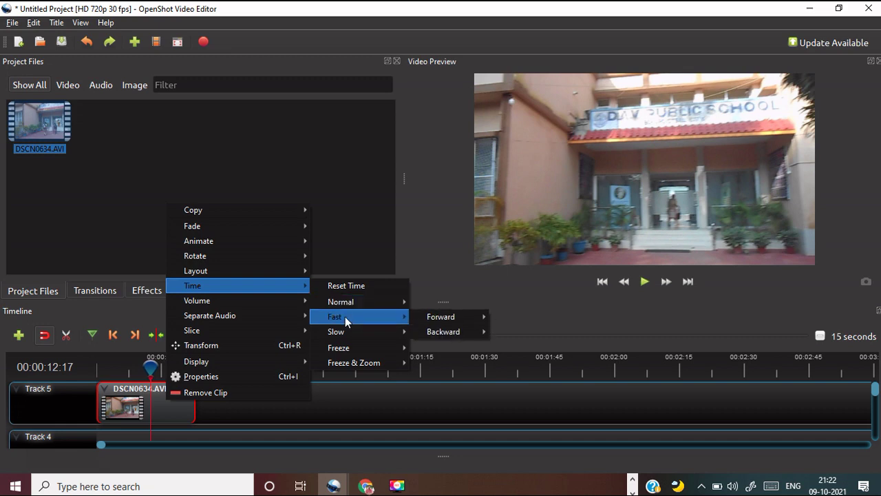
pyautogui.moveTo(436, 321)
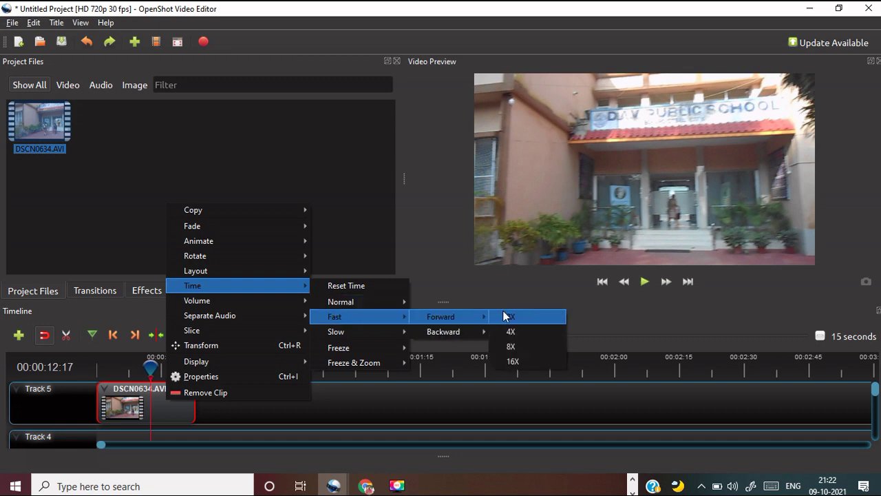
pyautogui.click(511, 346)
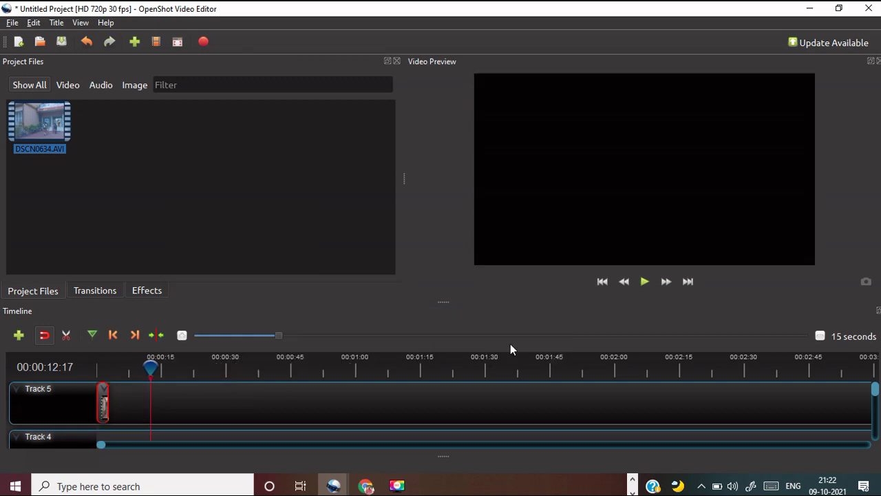
# Play the sped-up clip from the start of the timeline and stop playback at its end
pyautogui.click(600, 281)
pyautogui.click(644, 282)
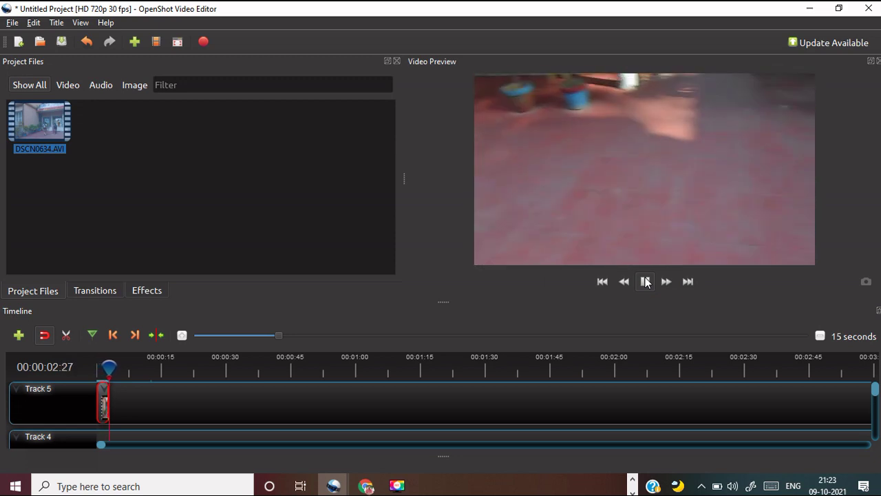
pyautogui.click(646, 282)
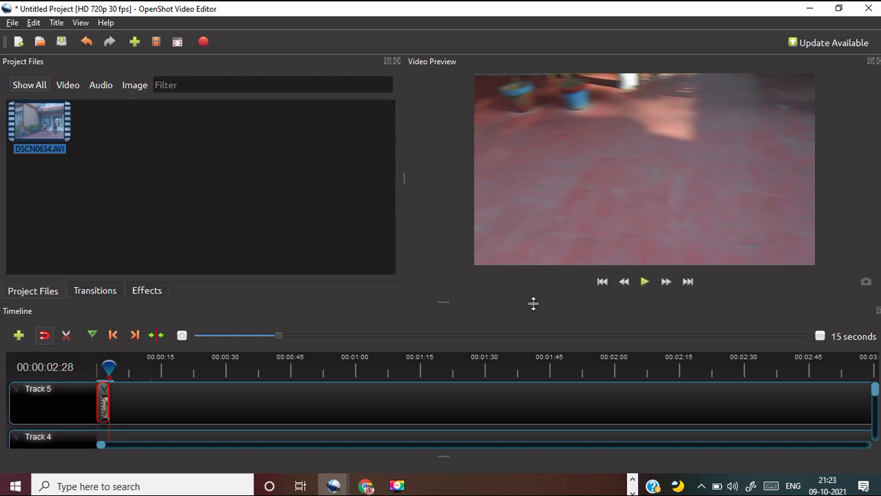